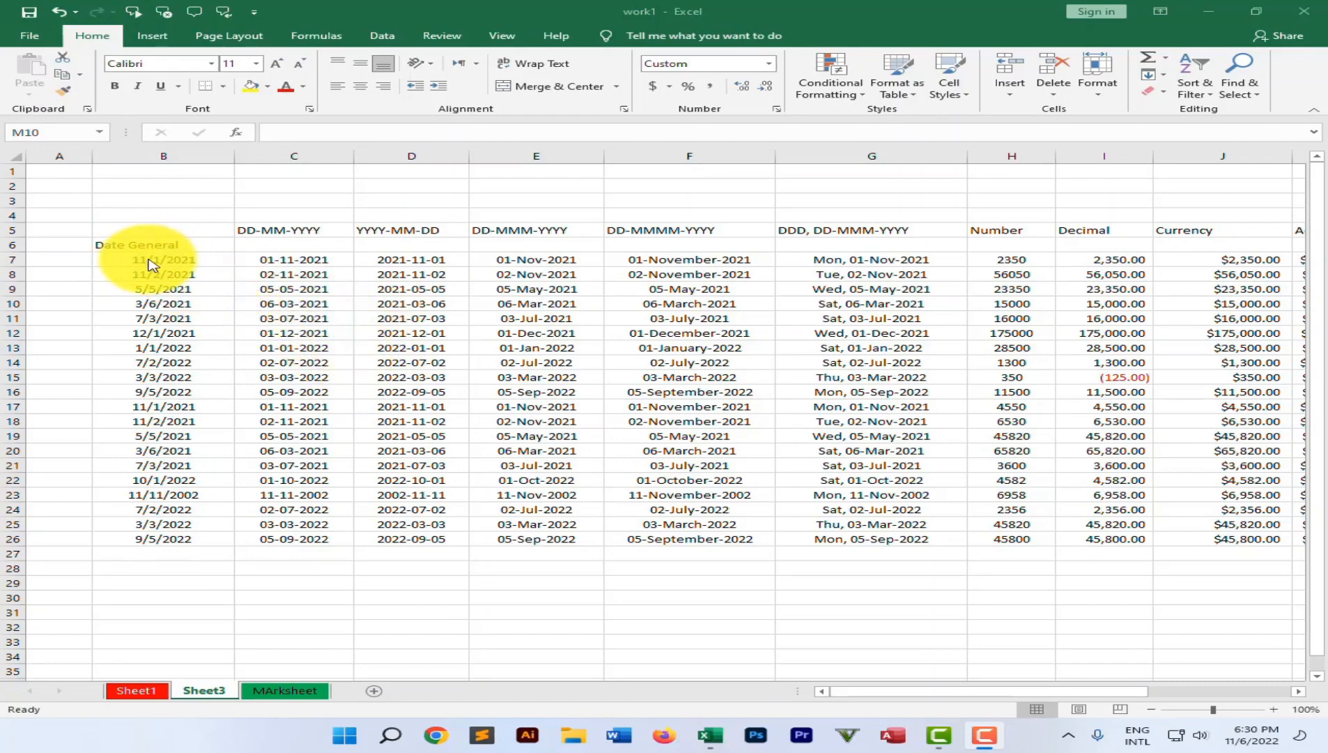
# Apply All Borders to the date cells B7:F26
pyautogui.moveTo(139, 258); pyautogui.dragTo(703, 540)
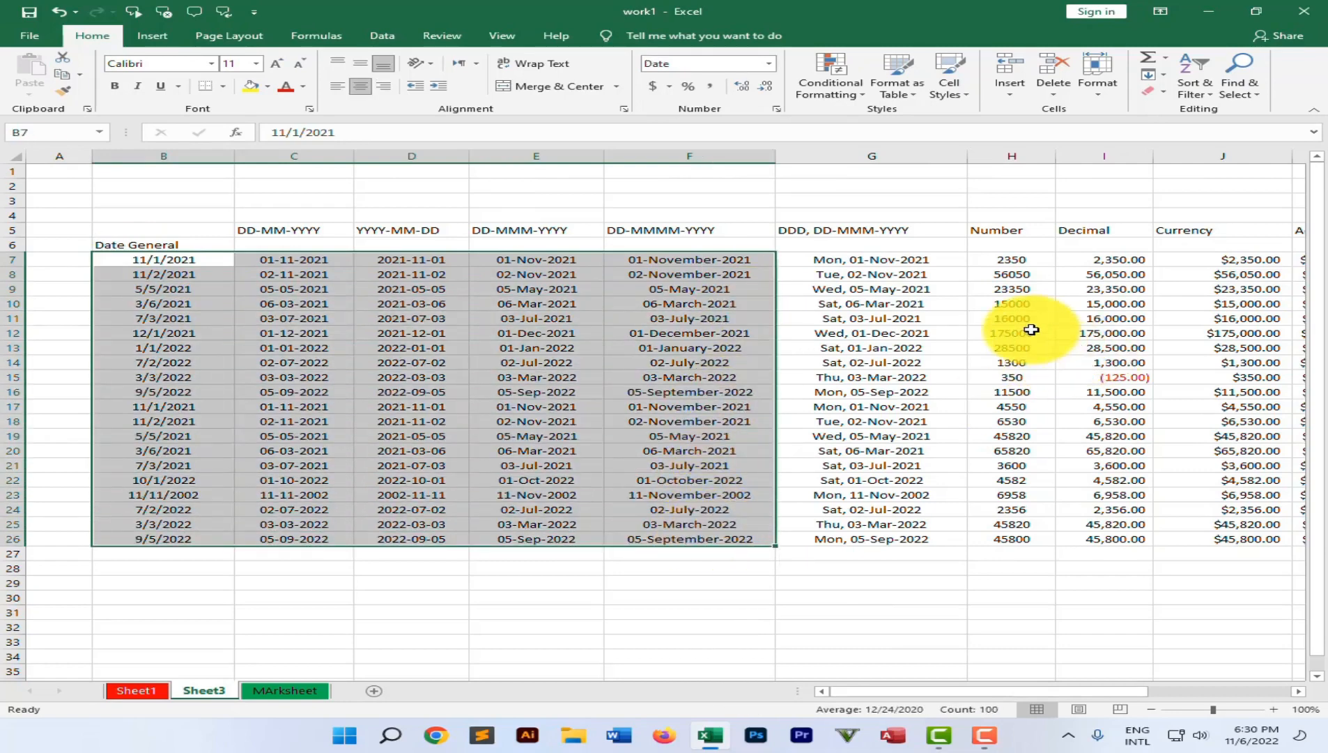
pyautogui.click(224, 87)
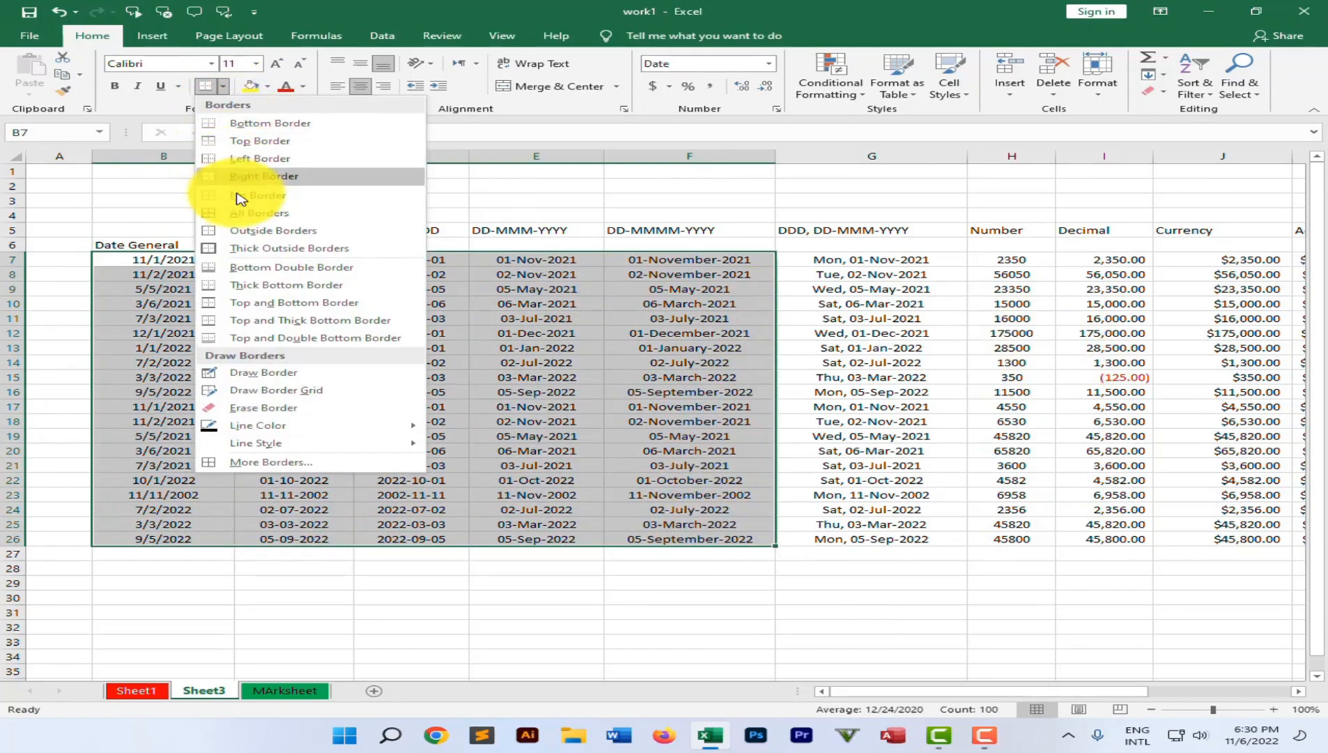
pyautogui.click(255, 220)
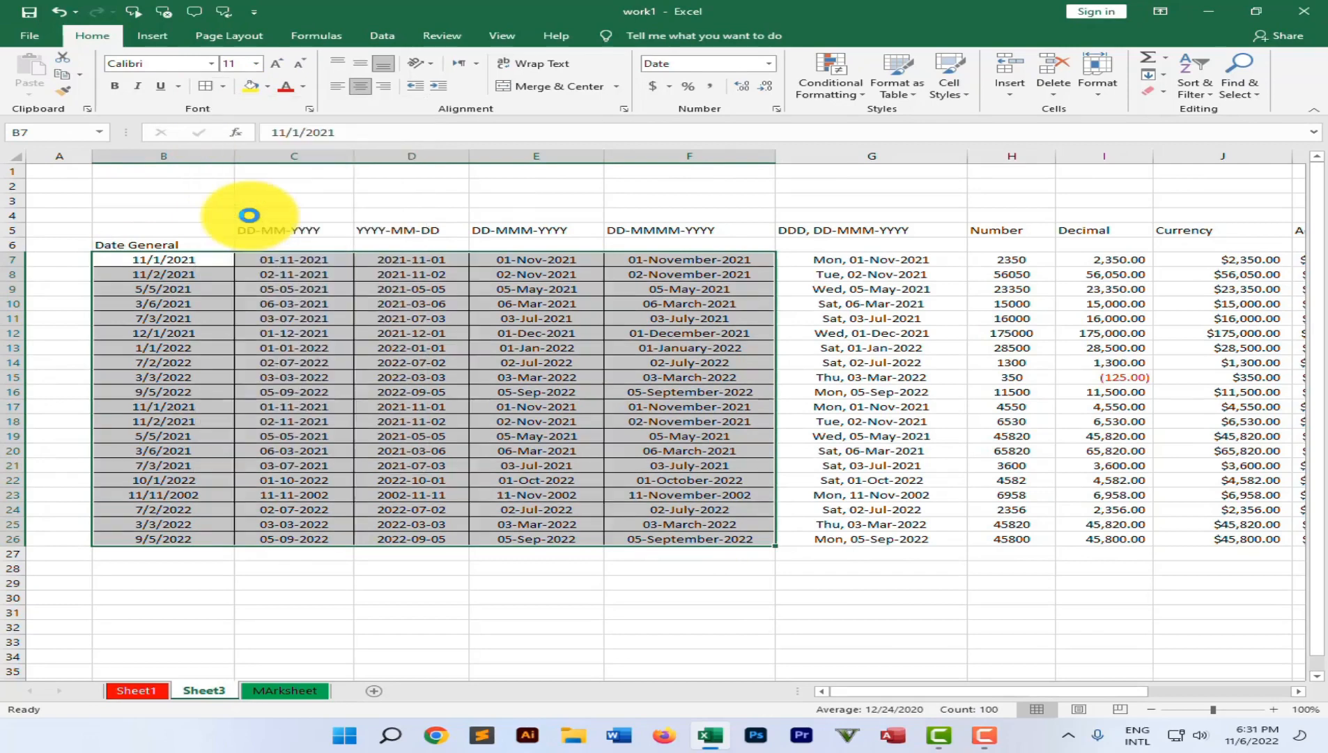
pyautogui.click(410, 347)
# Add a thick outside border around the date block B7:F26
pyautogui.moveTo(132, 262); pyautogui.dragTo(727, 538)
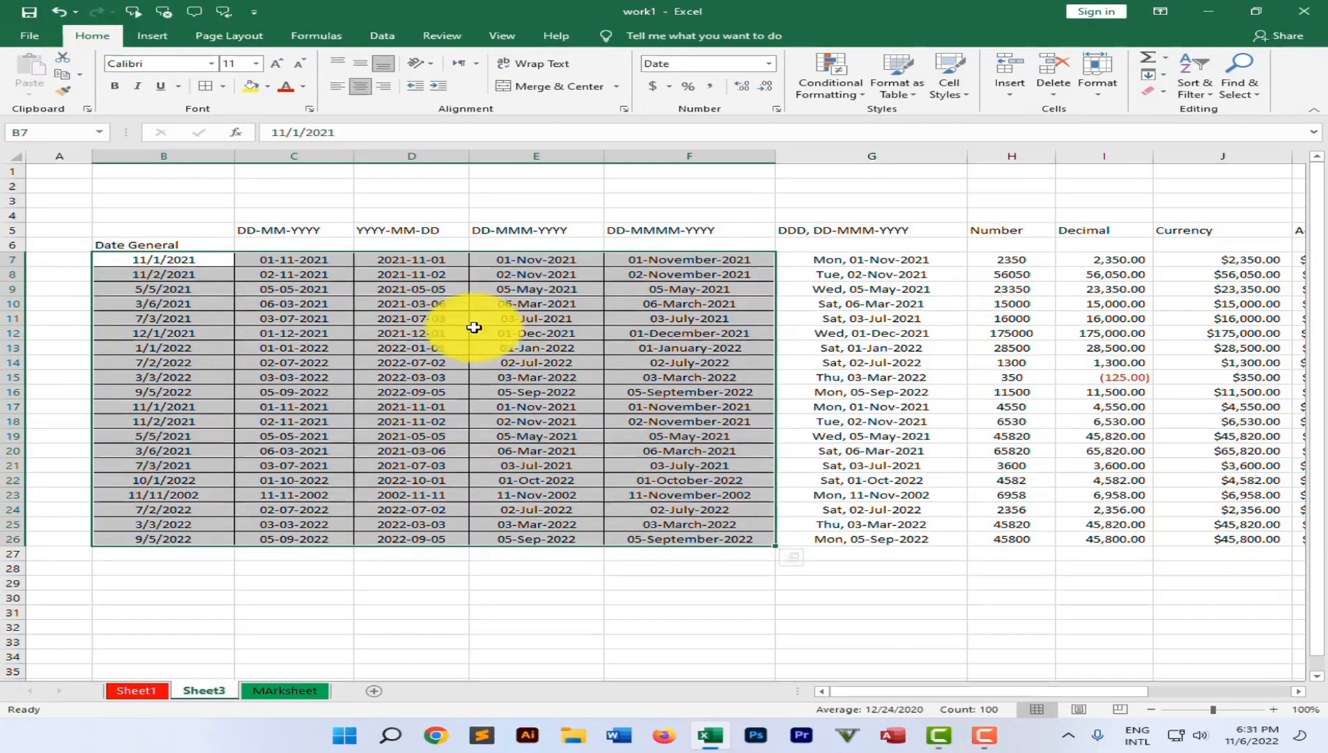
pyautogui.click(223, 86)
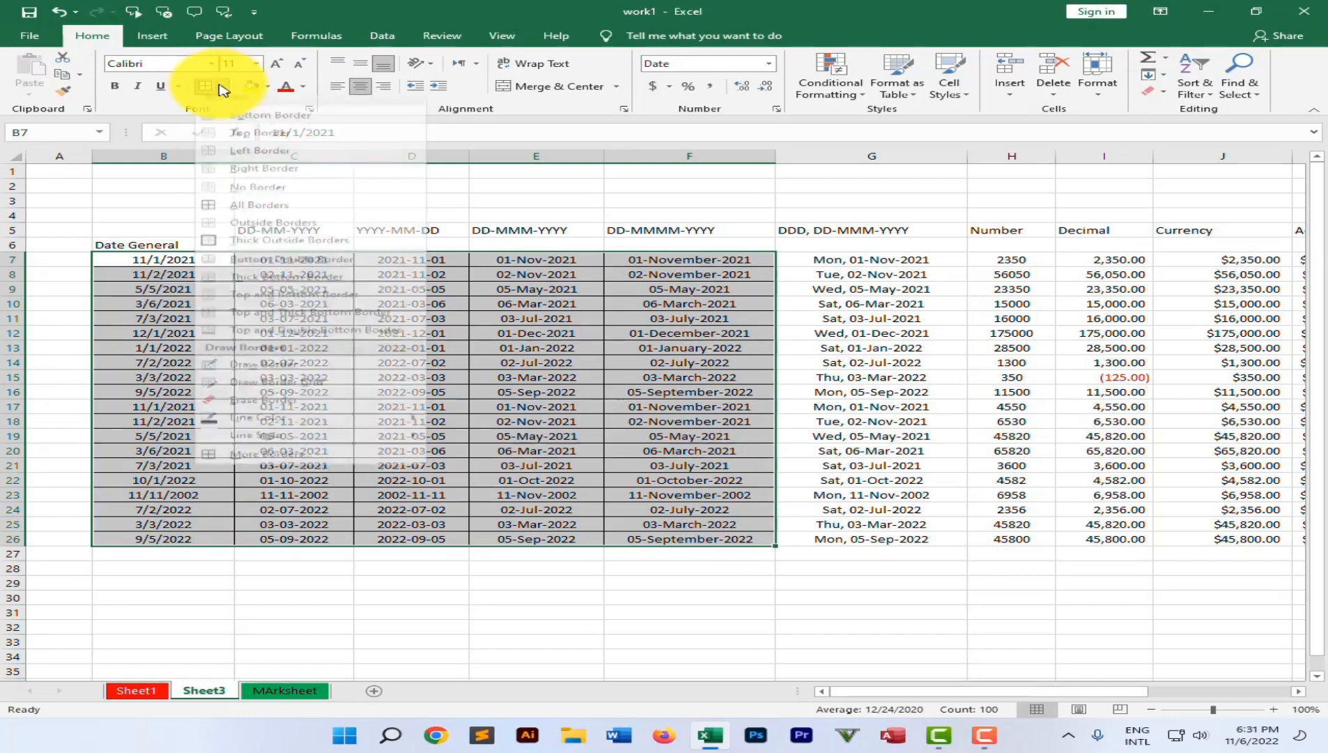
pyautogui.click(243, 248)
pyautogui.click(481, 361)
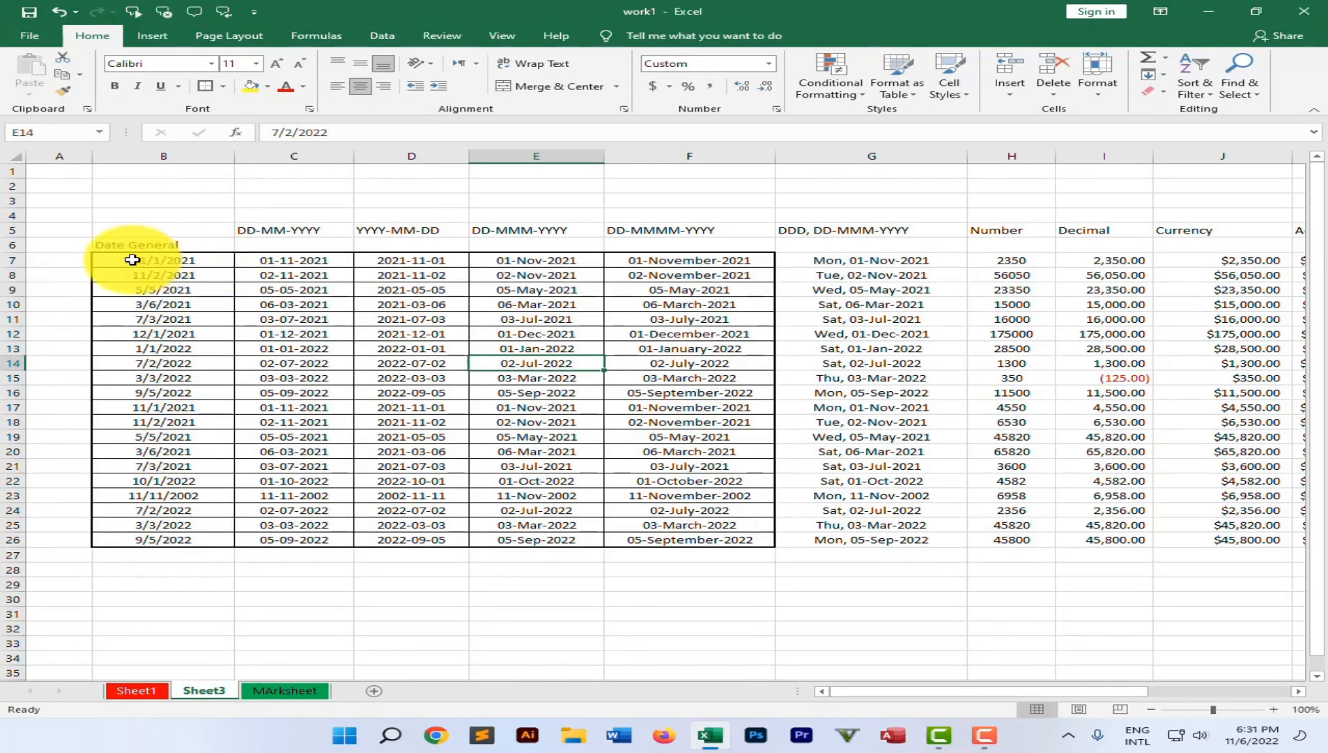
# Add a thick outside border around the first date row, B7:F7
pyautogui.moveTo(133, 259); pyautogui.dragTo(712, 267)
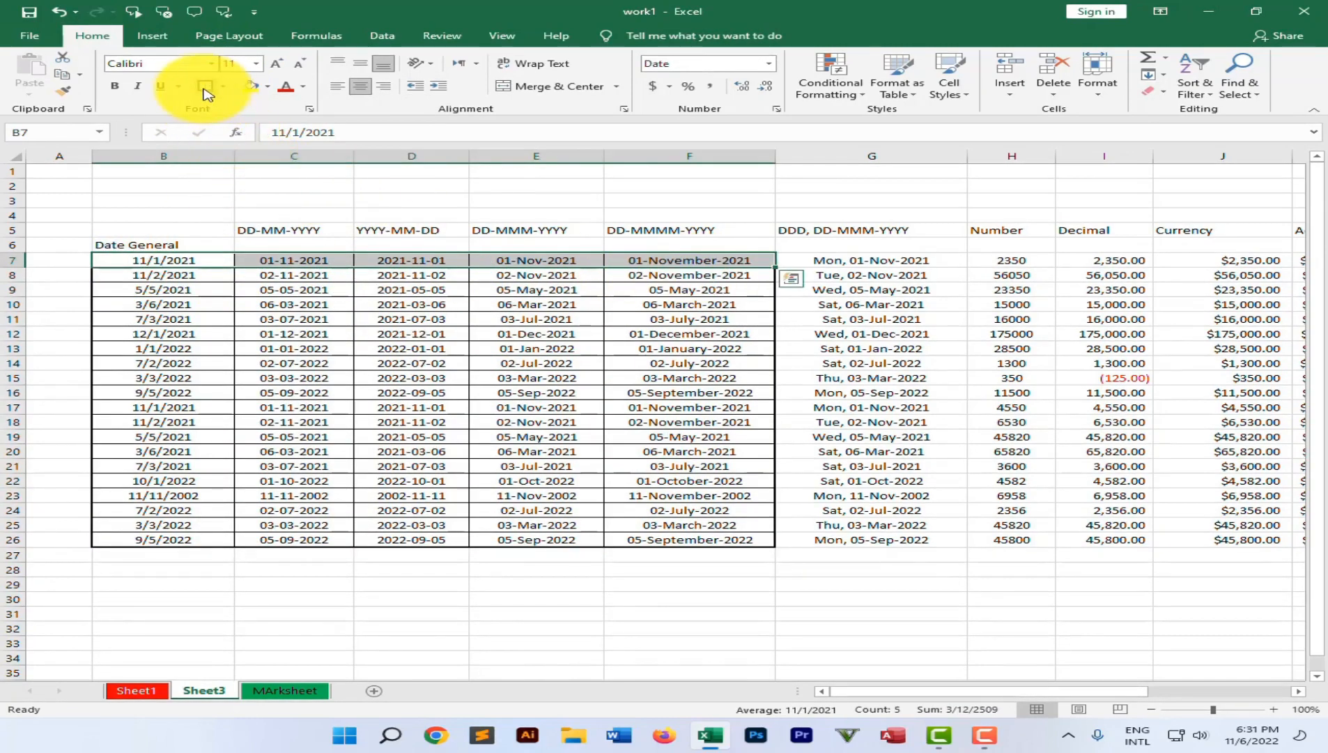
pyautogui.click(206, 88)
pyautogui.click(304, 335)
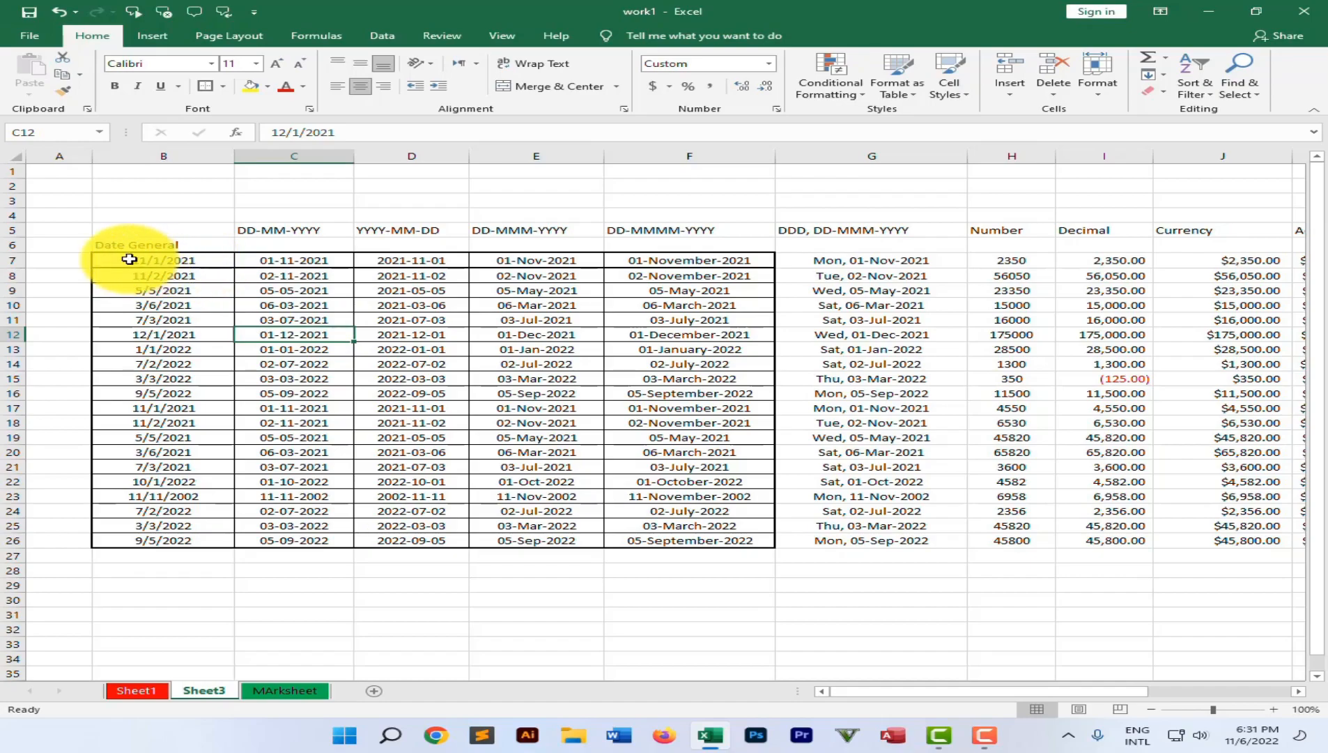
# In the Format Cells border settings for B7:F26, set a double line on all four outer edges
pyautogui.moveTo(130, 261); pyautogui.dragTo(704, 519)
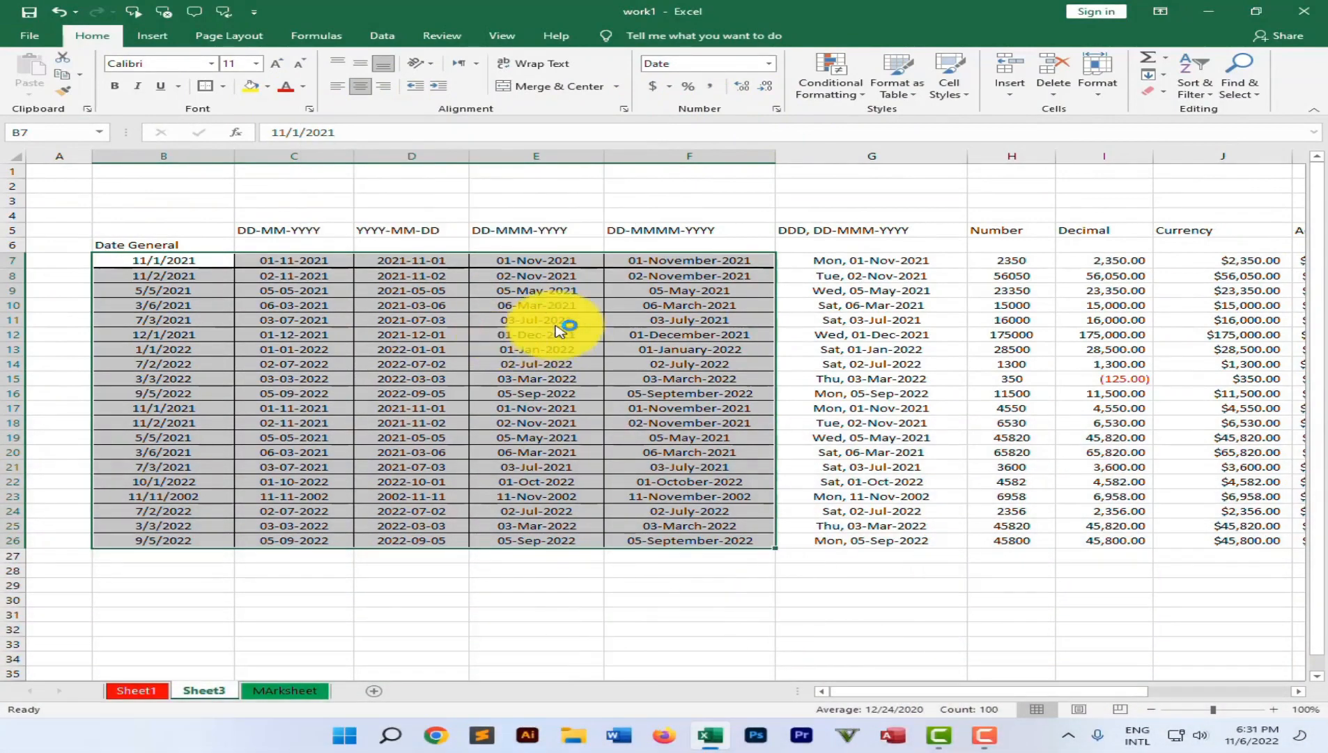
pyautogui.hotkey('ctrl', '1')
pyautogui.moveTo(350, 94); pyautogui.dragTo(677, 134)
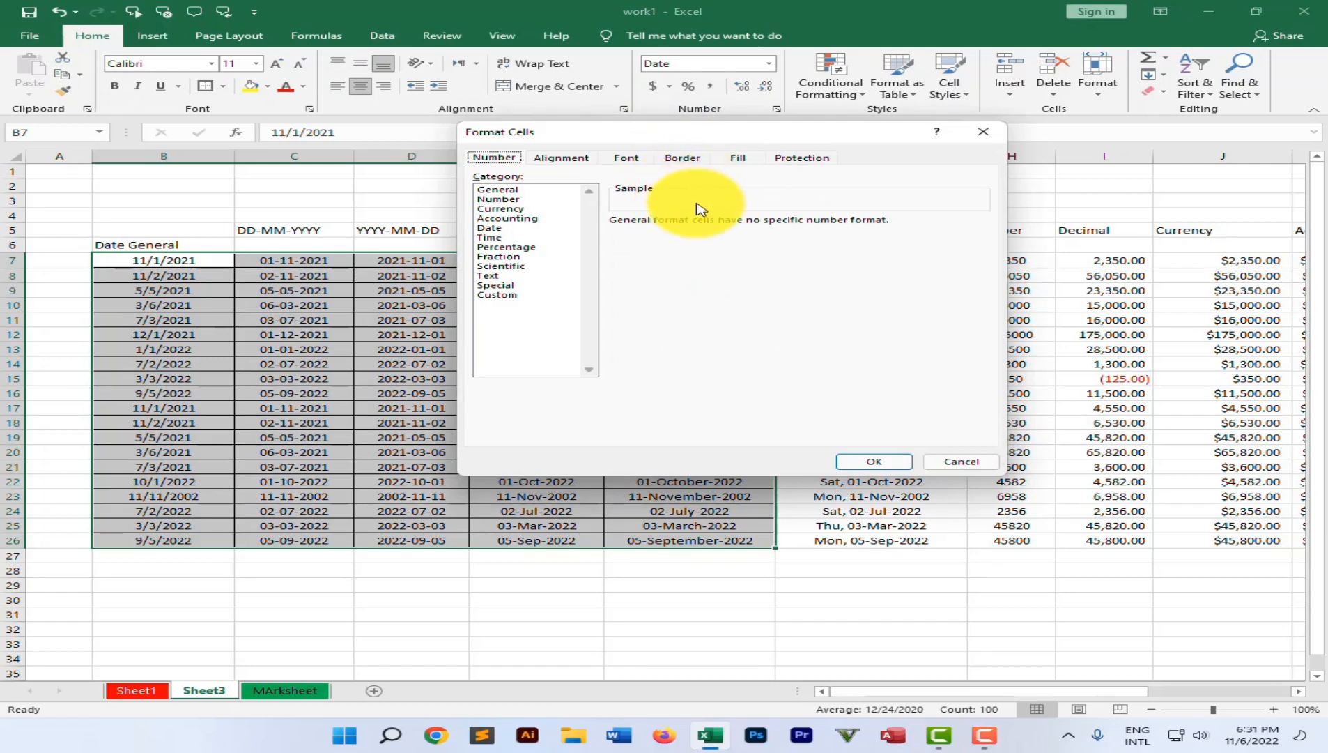
pyautogui.click(682, 159)
pyautogui.moveTo(667, 133); pyautogui.dragTo(859, 133)
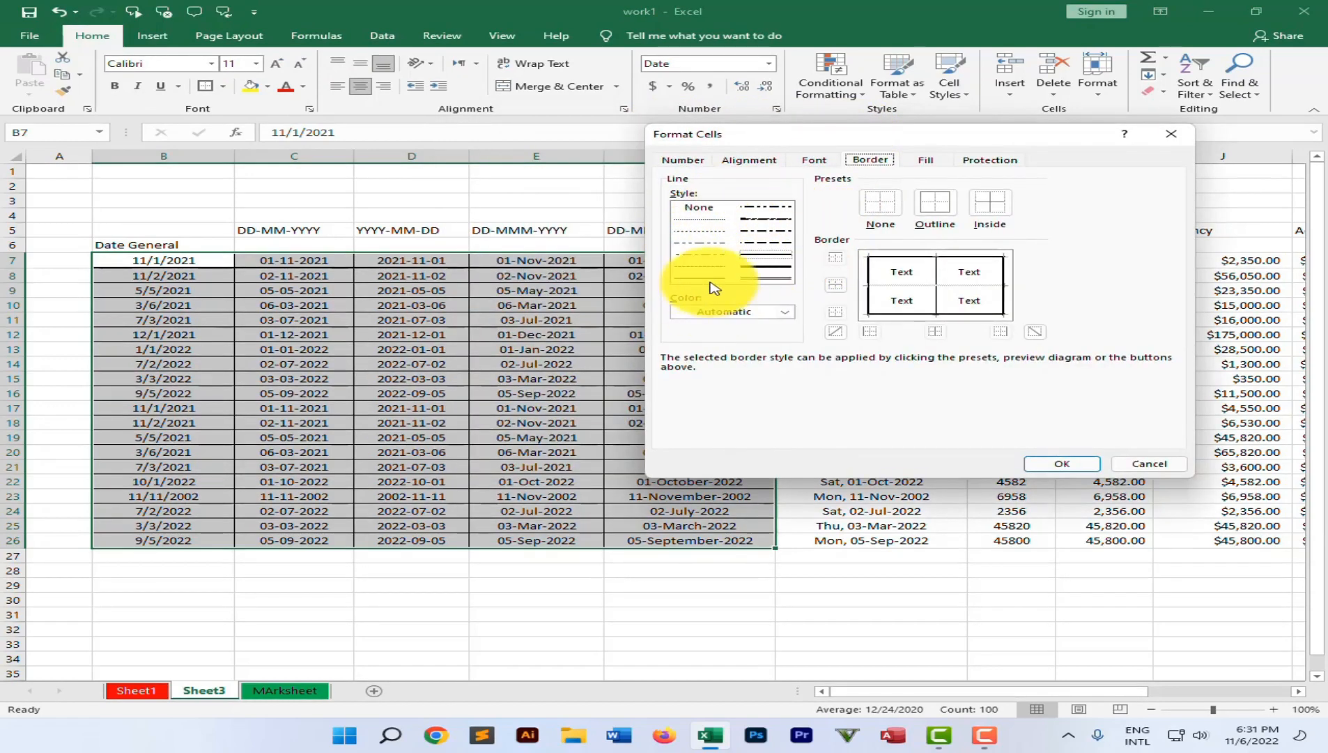
pyautogui.click(761, 280)
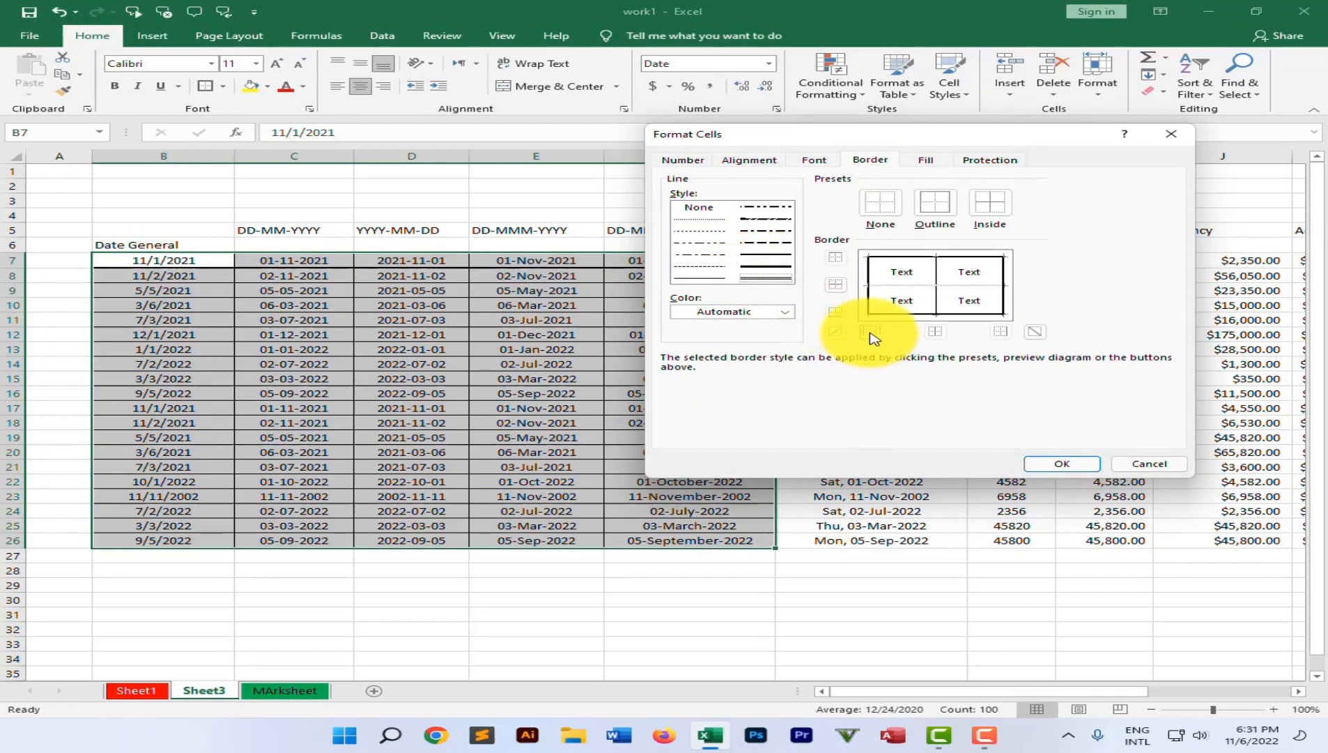
pyautogui.click(836, 259)
pyautogui.click(1000, 333)
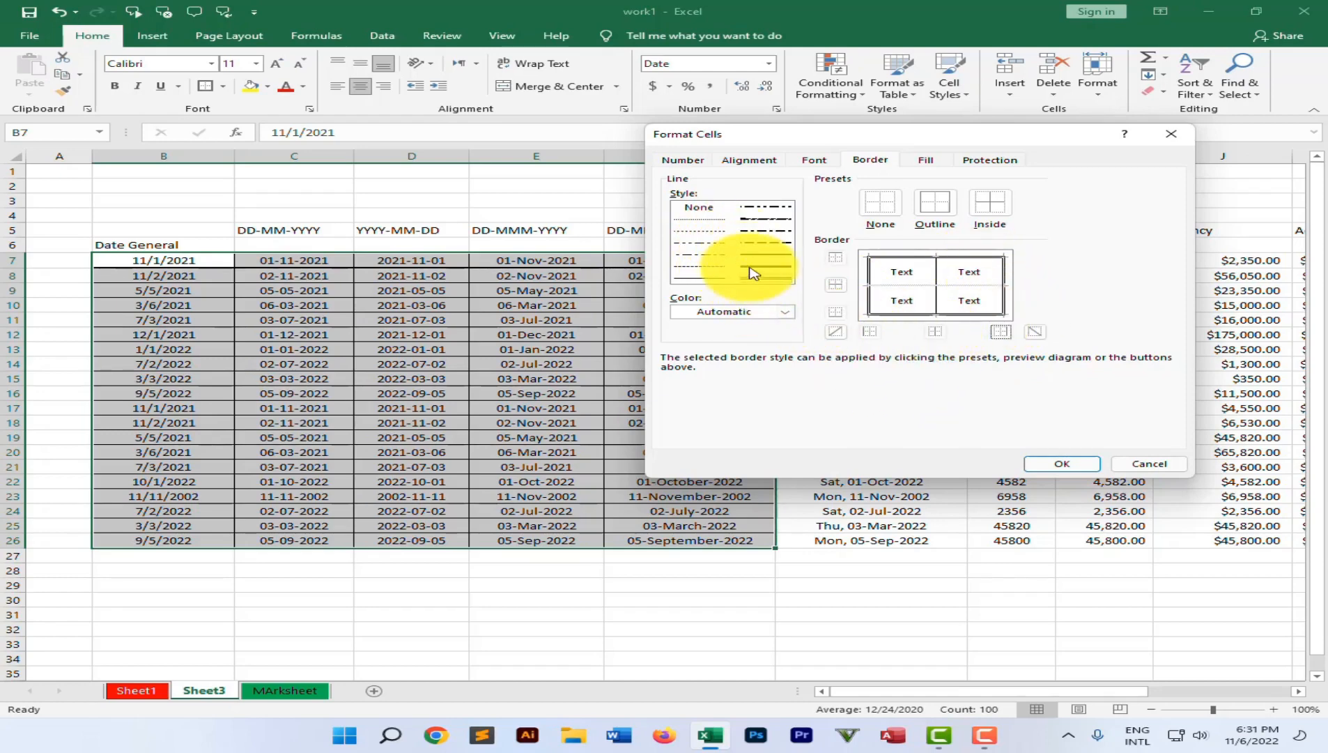
# Set the inner horizontal and vertical borders of B7:F26 to a thin dash-dotted line and apply the border settings
pyautogui.click(699, 243)
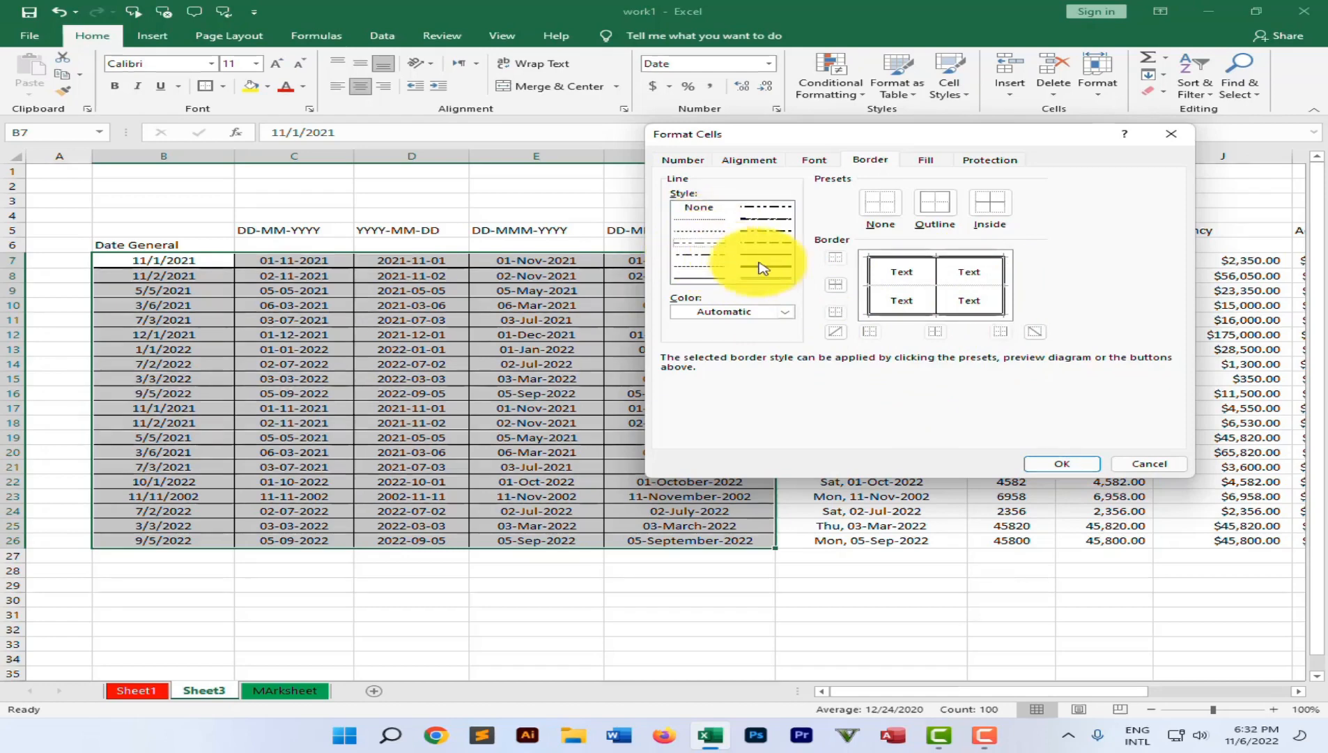
pyautogui.click(835, 285)
pyautogui.click(935, 332)
pyautogui.click(1068, 467)
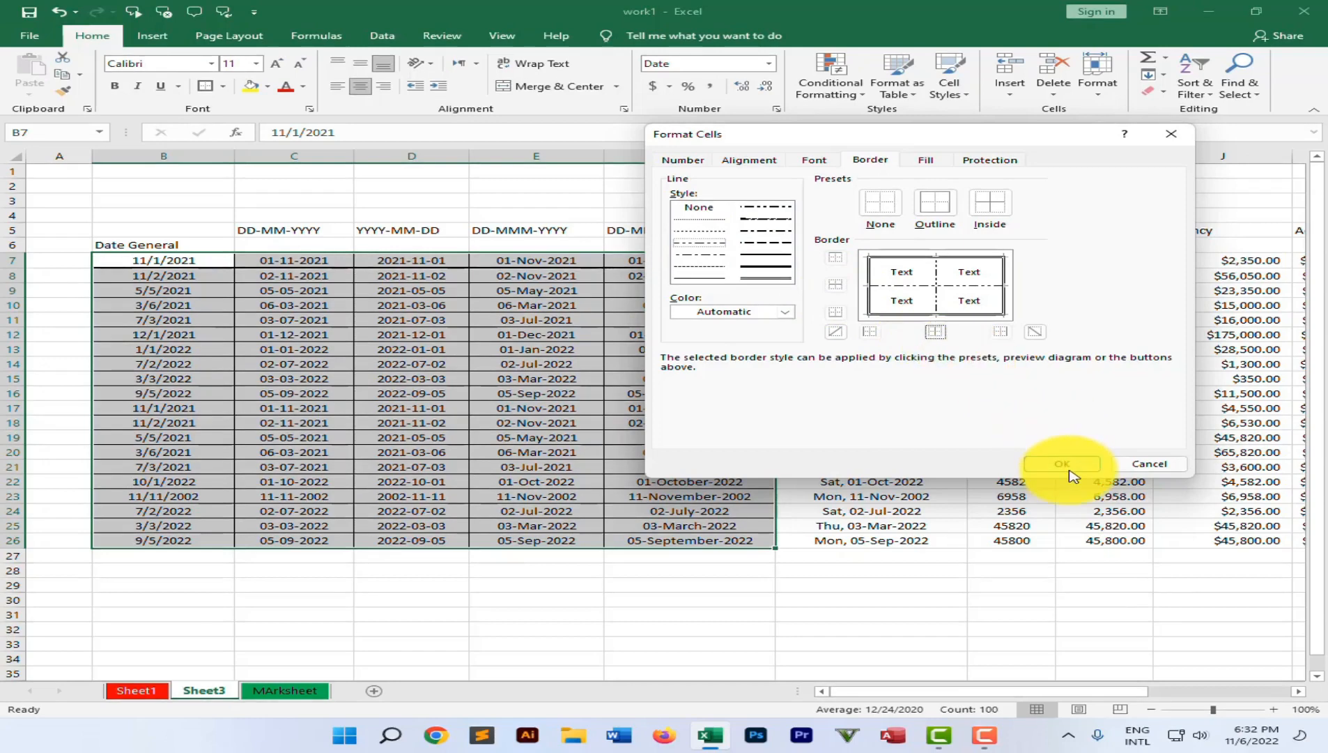
pyautogui.click(610, 421)
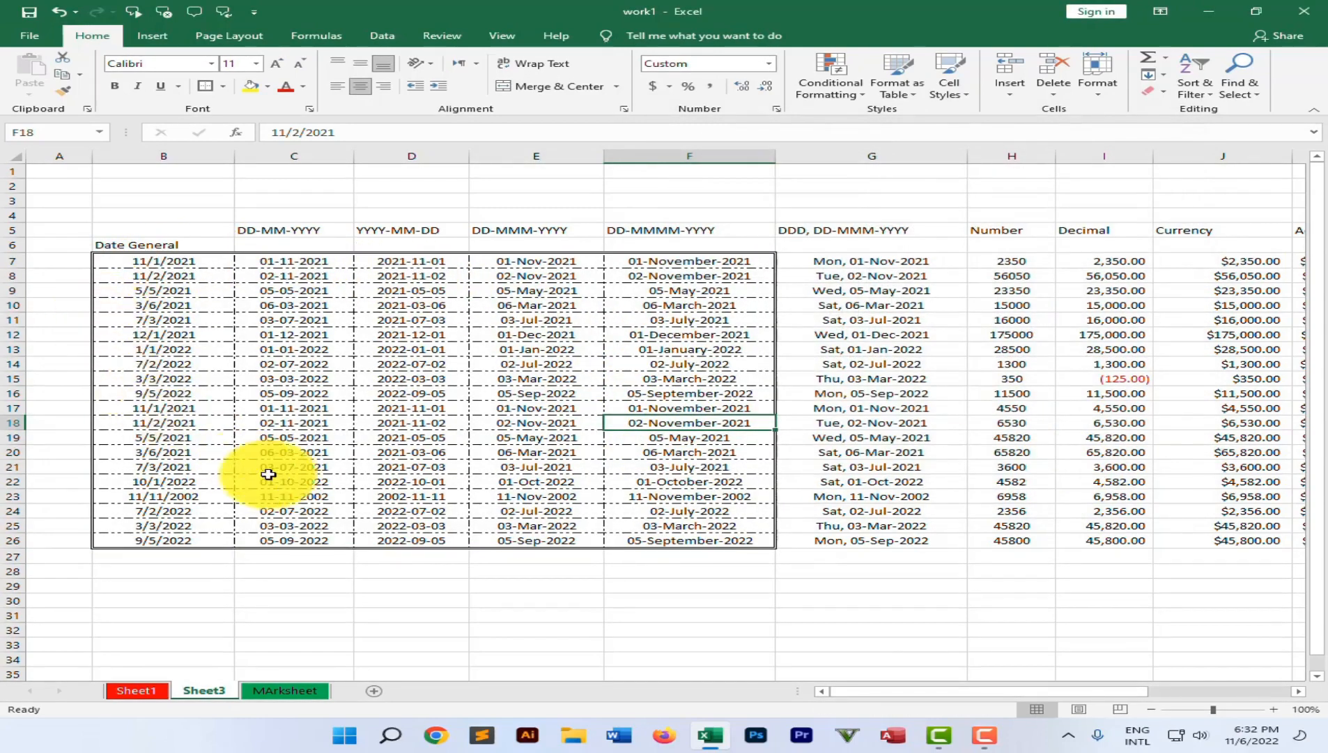
# Format B7:F7 with a thick solid bottom border and thin solid vertical dividers
pyautogui.moveTo(106, 261); pyautogui.dragTo(686, 268)
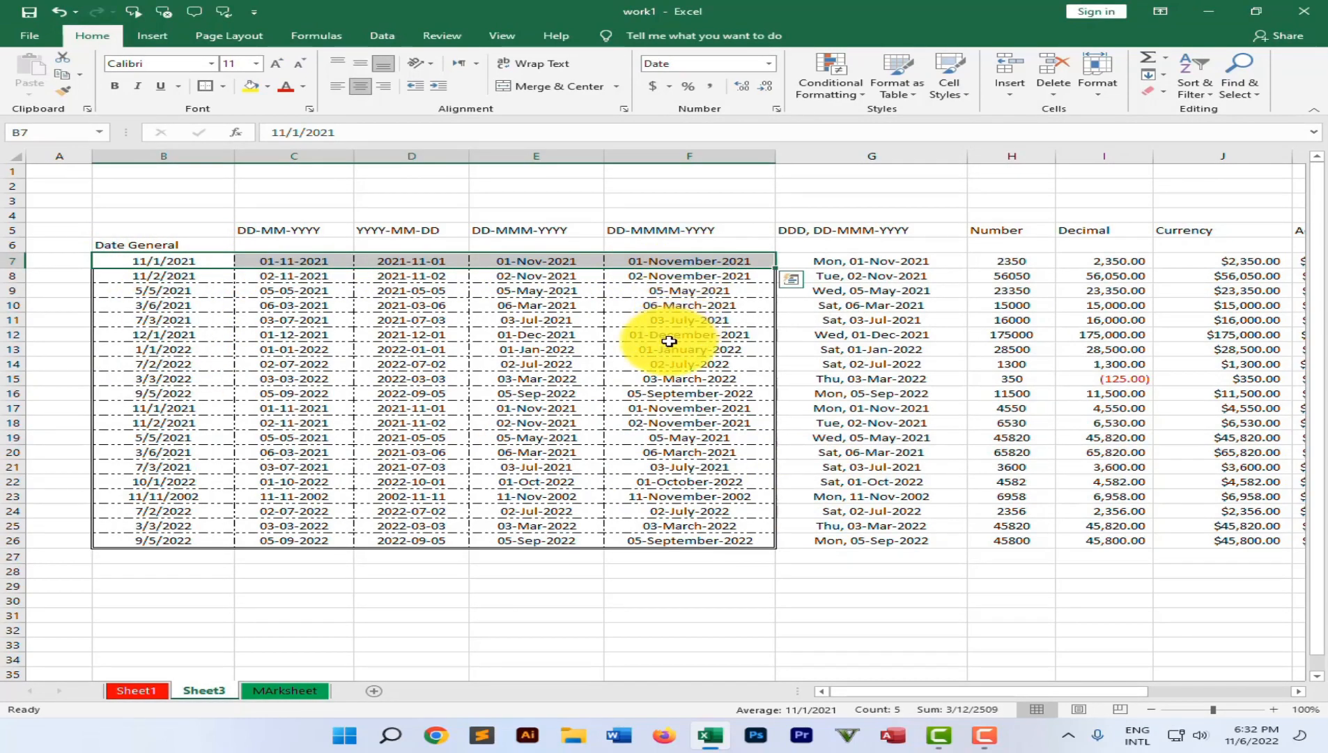
pyautogui.hotkey('ctrl', 'q')
pyautogui.click(623, 110)
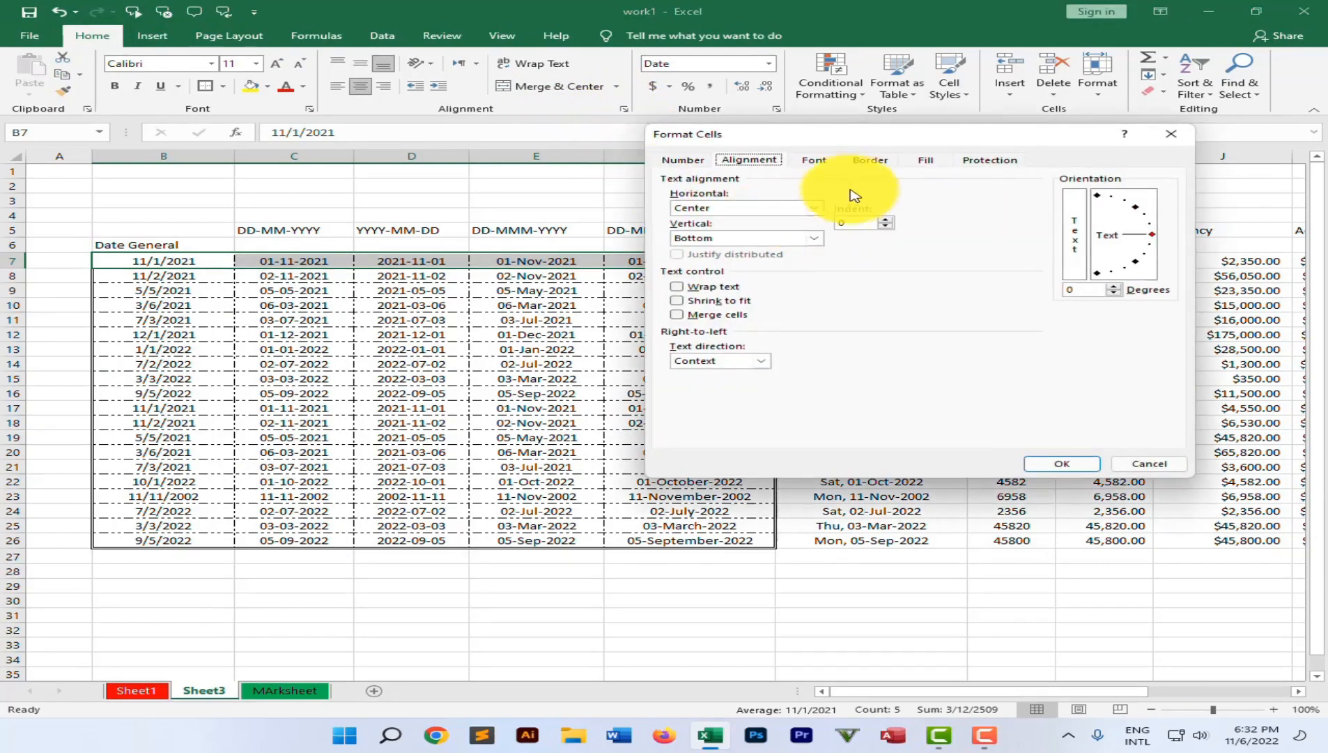
pyautogui.click(870, 161)
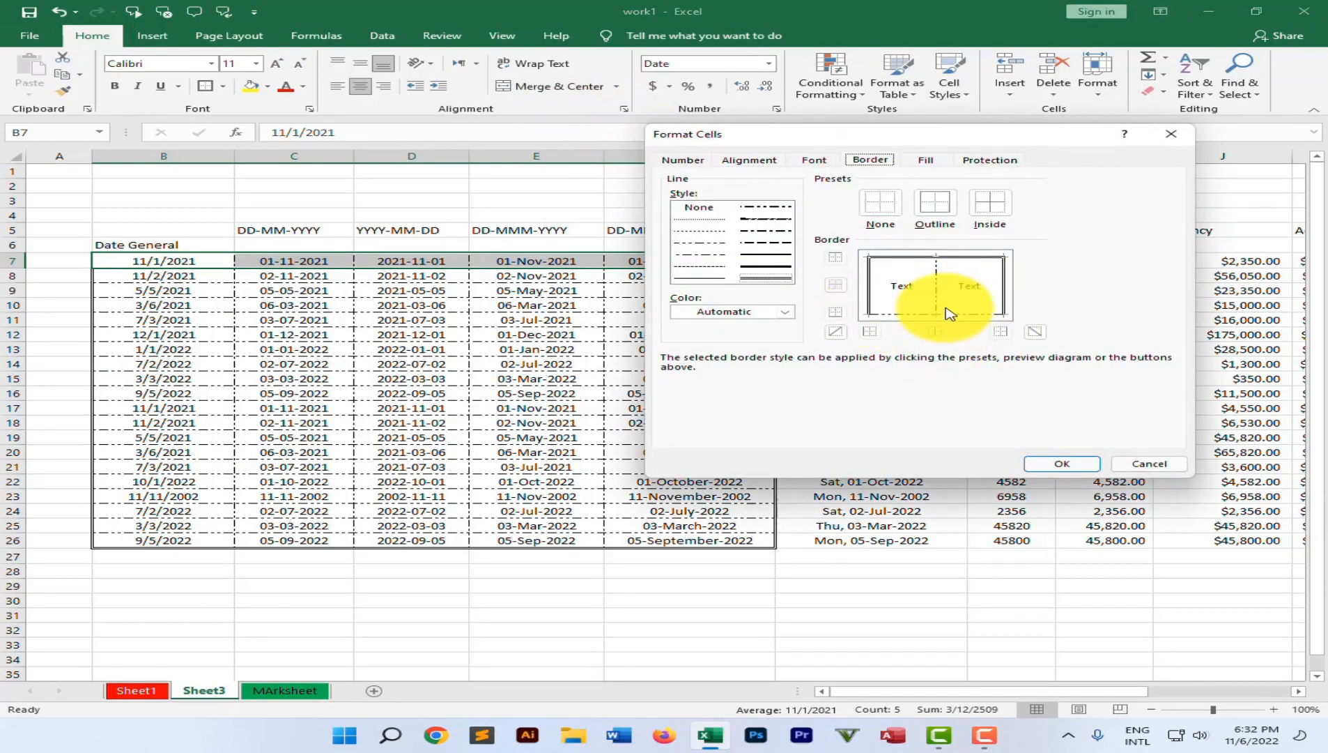
pyautogui.click(766, 267)
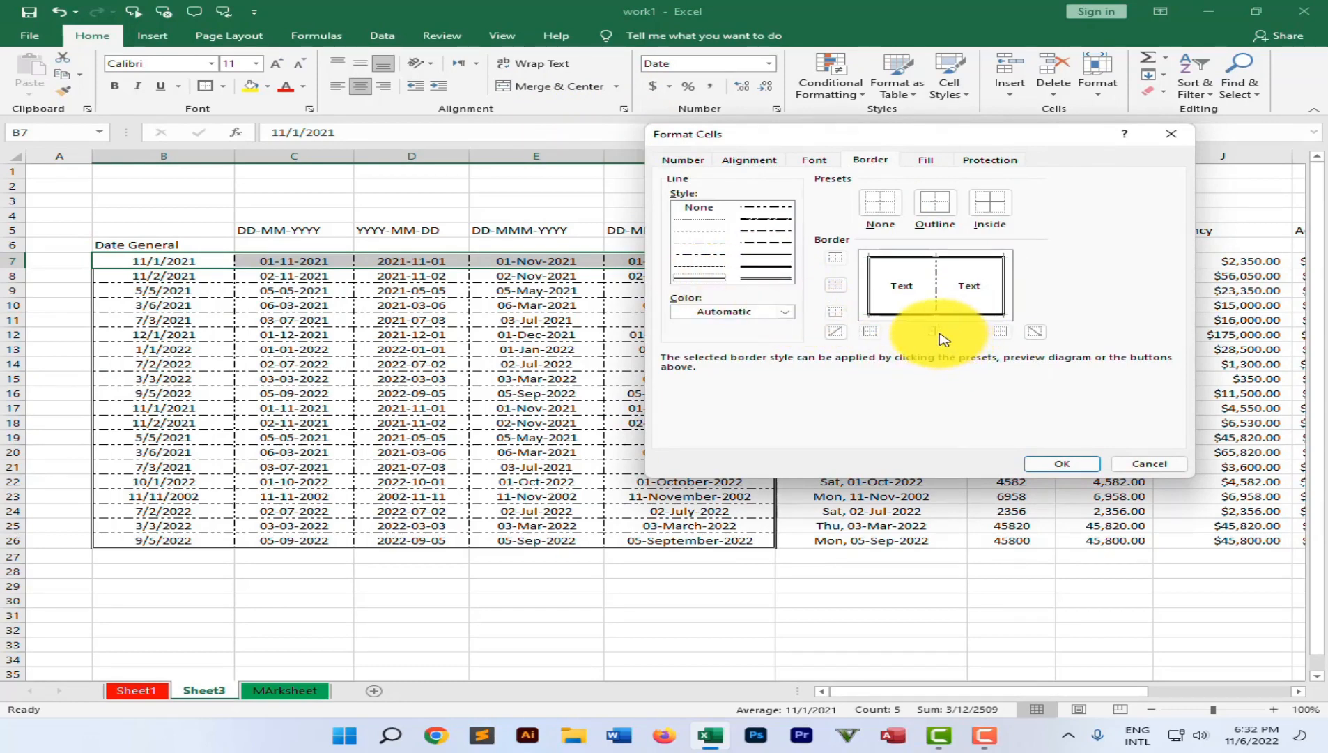
pyautogui.click(1062, 465)
pyautogui.click(479, 389)
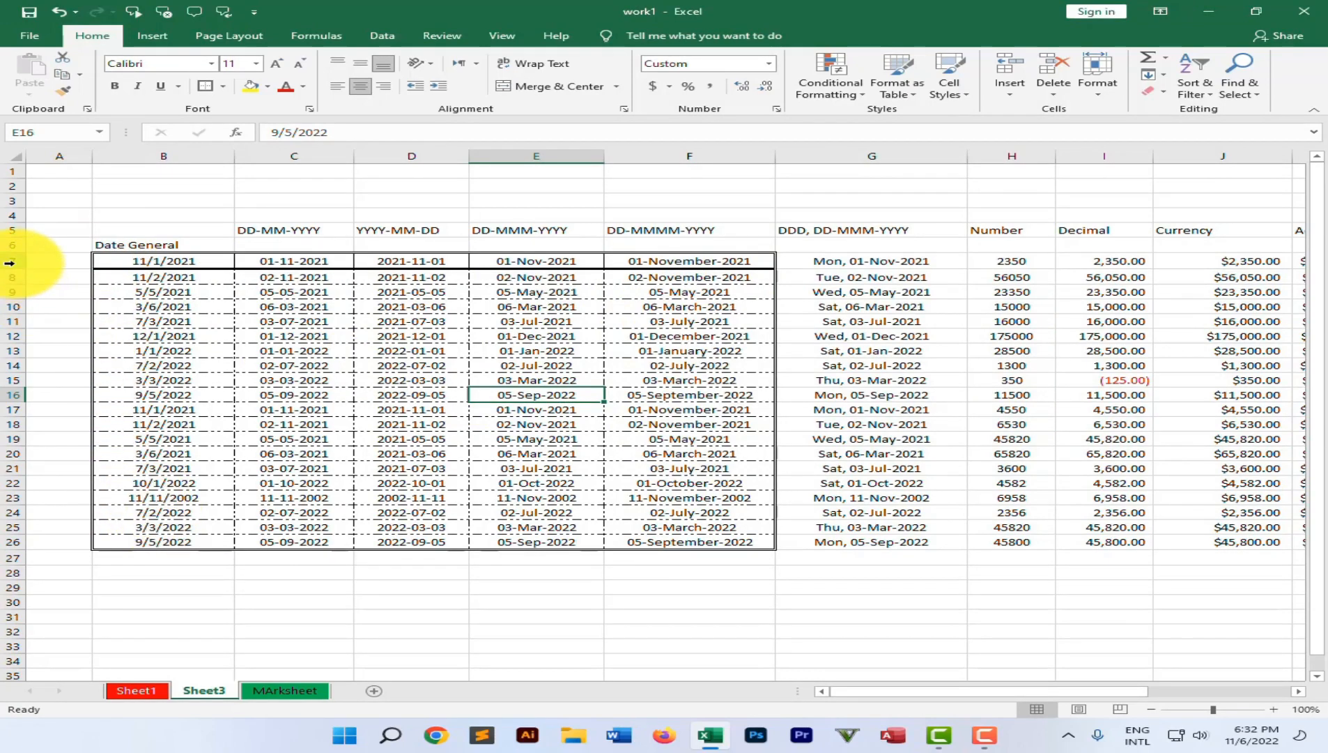
# Try a row height of 22 on rows 7 to 26, and undo the change
pyautogui.moveTo(9, 263); pyautogui.dragTo(9, 542)
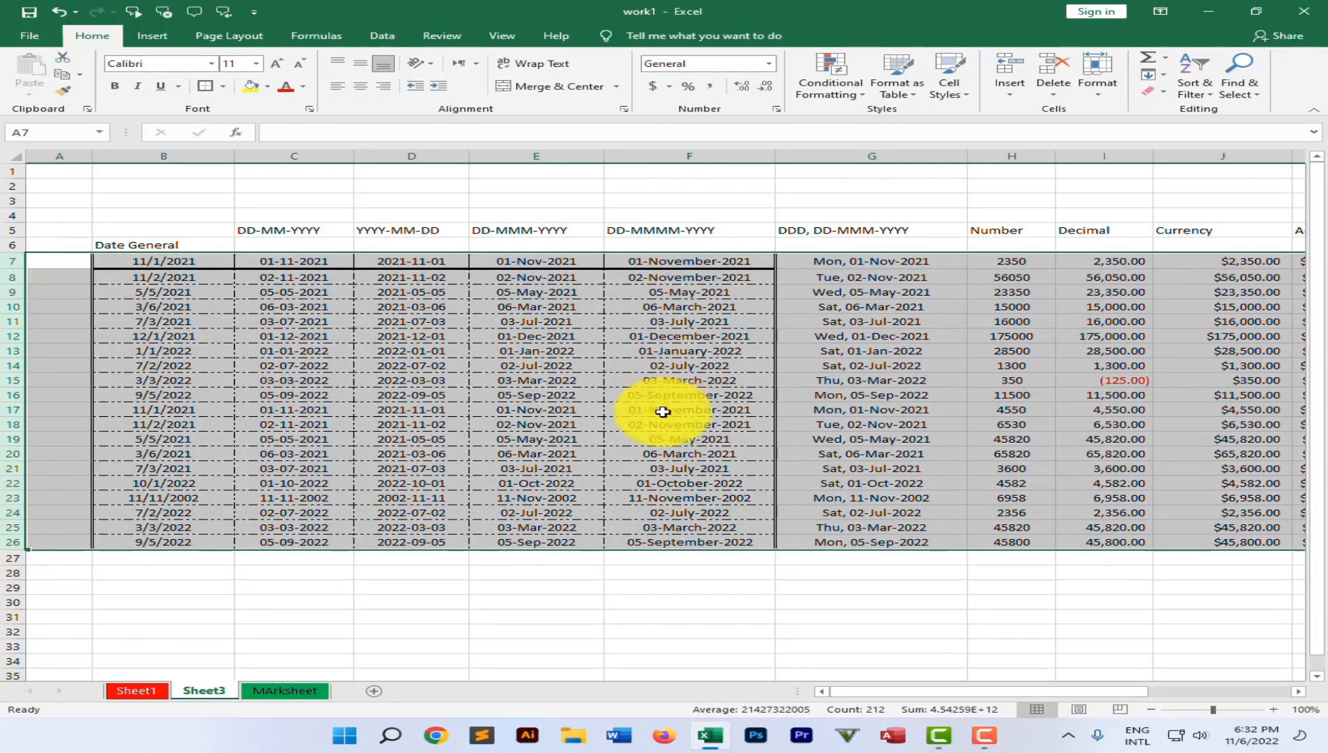
pyautogui.click(1098, 98)
pyautogui.click(1117, 128)
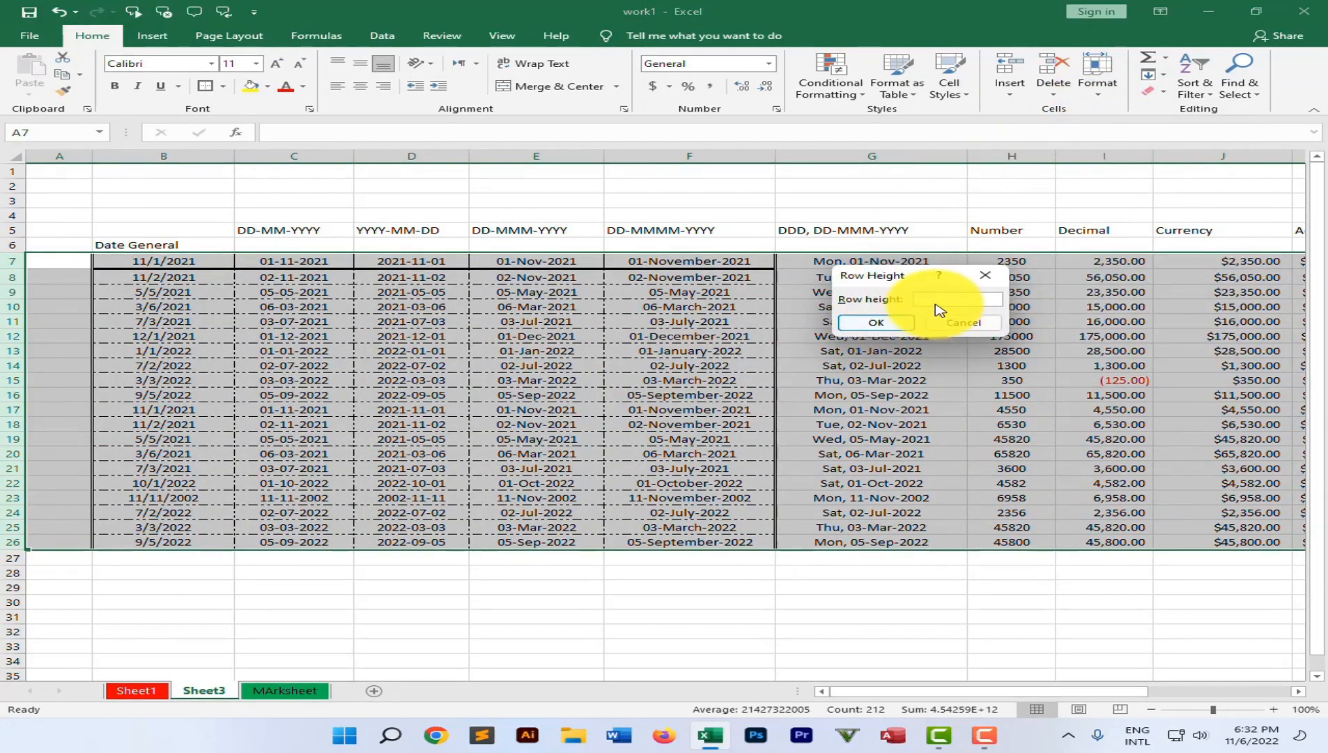
pyautogui.write('22')
pyautogui.click(885, 325)
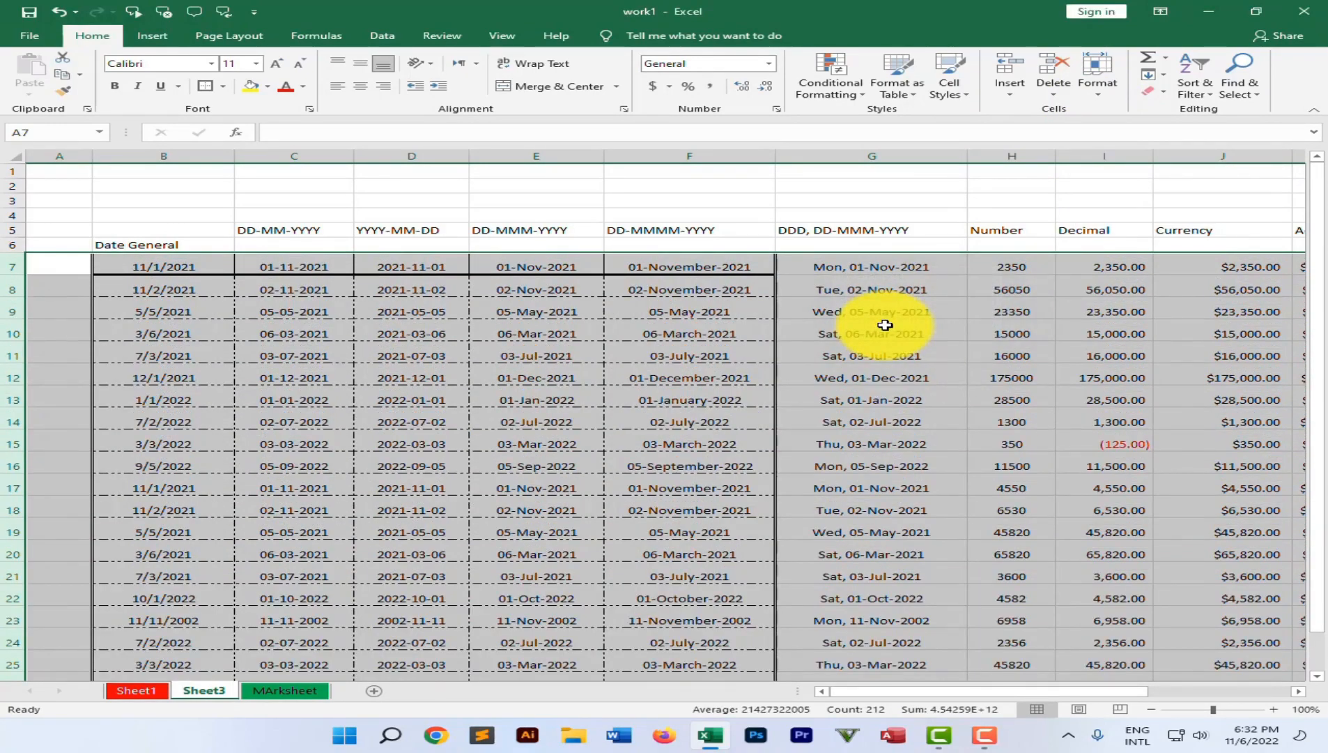
pyautogui.hotkey('ctrl', 'z')
pyautogui.click(259, 306)
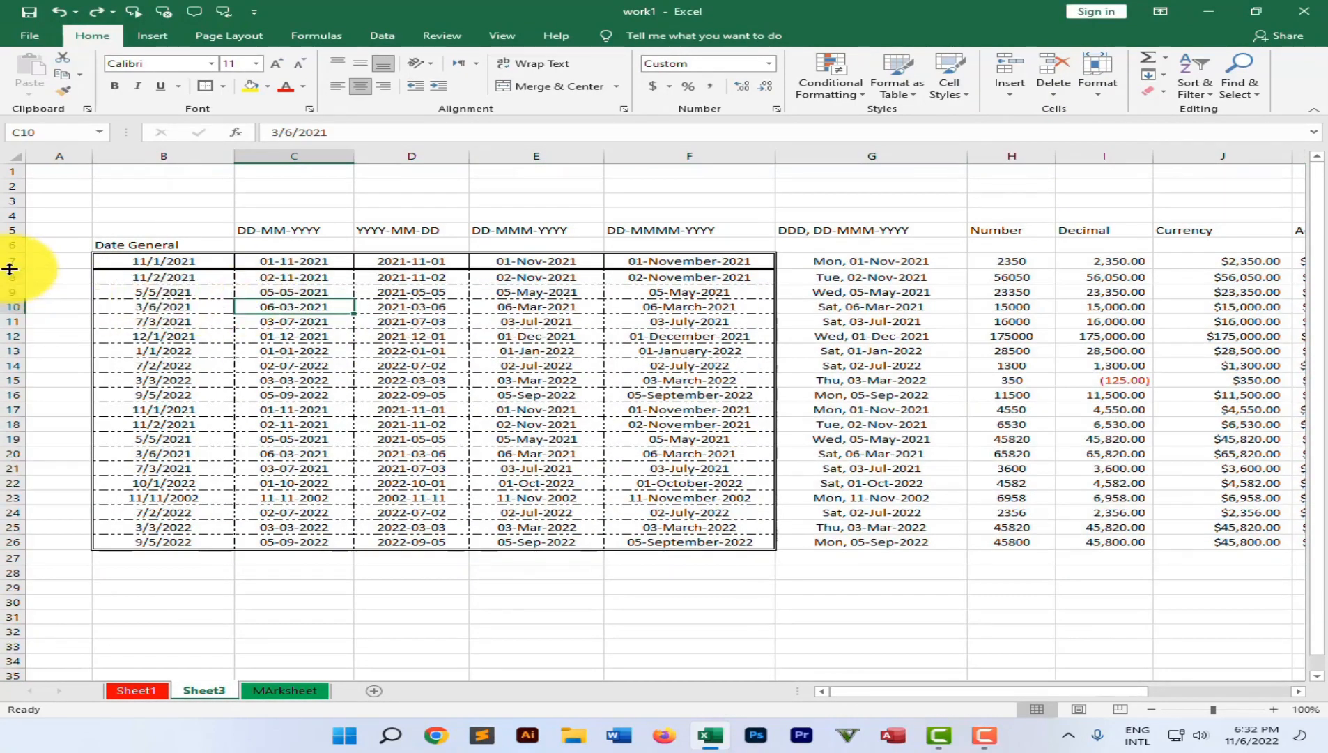
# Try enlarging rows 7 to 27 together by hand, and undo the resize
pyautogui.moveTo(7, 260); pyautogui.dragTo(7, 561)
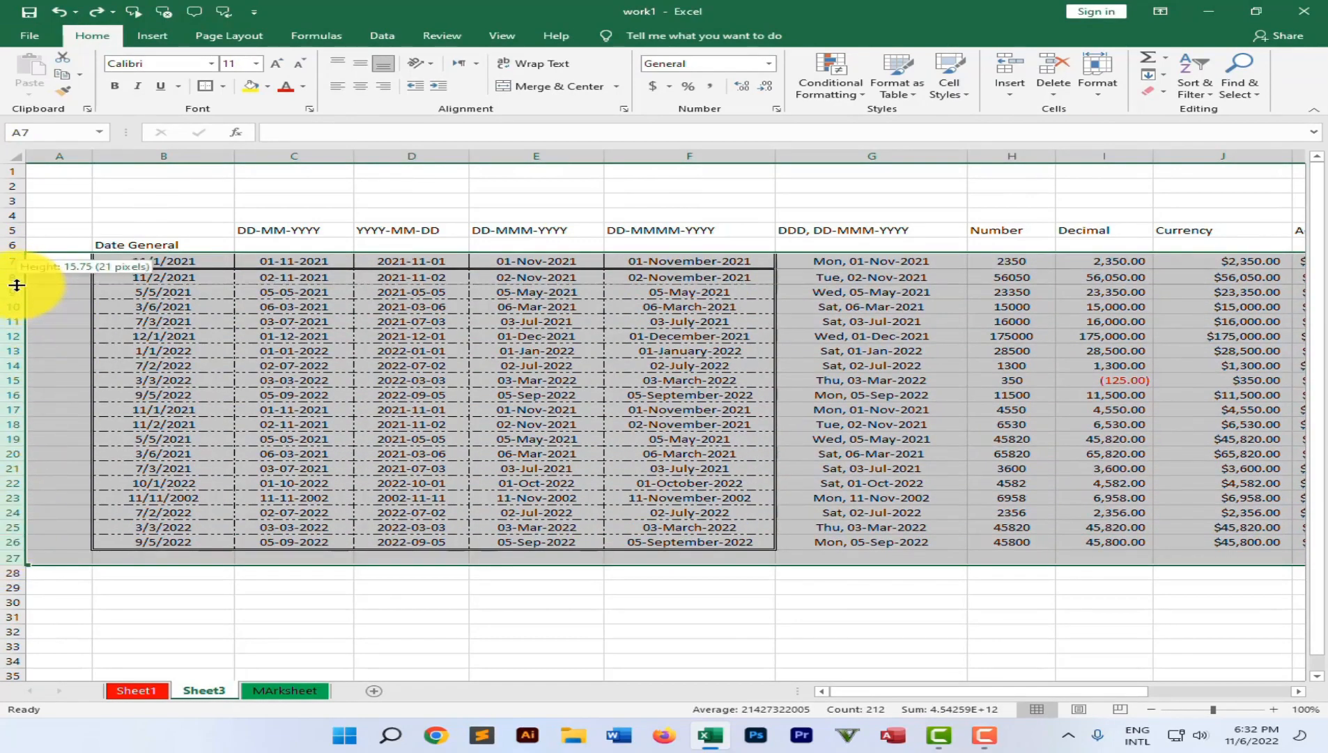
pyautogui.moveTo(17, 284); pyautogui.dragTo(14, 297)
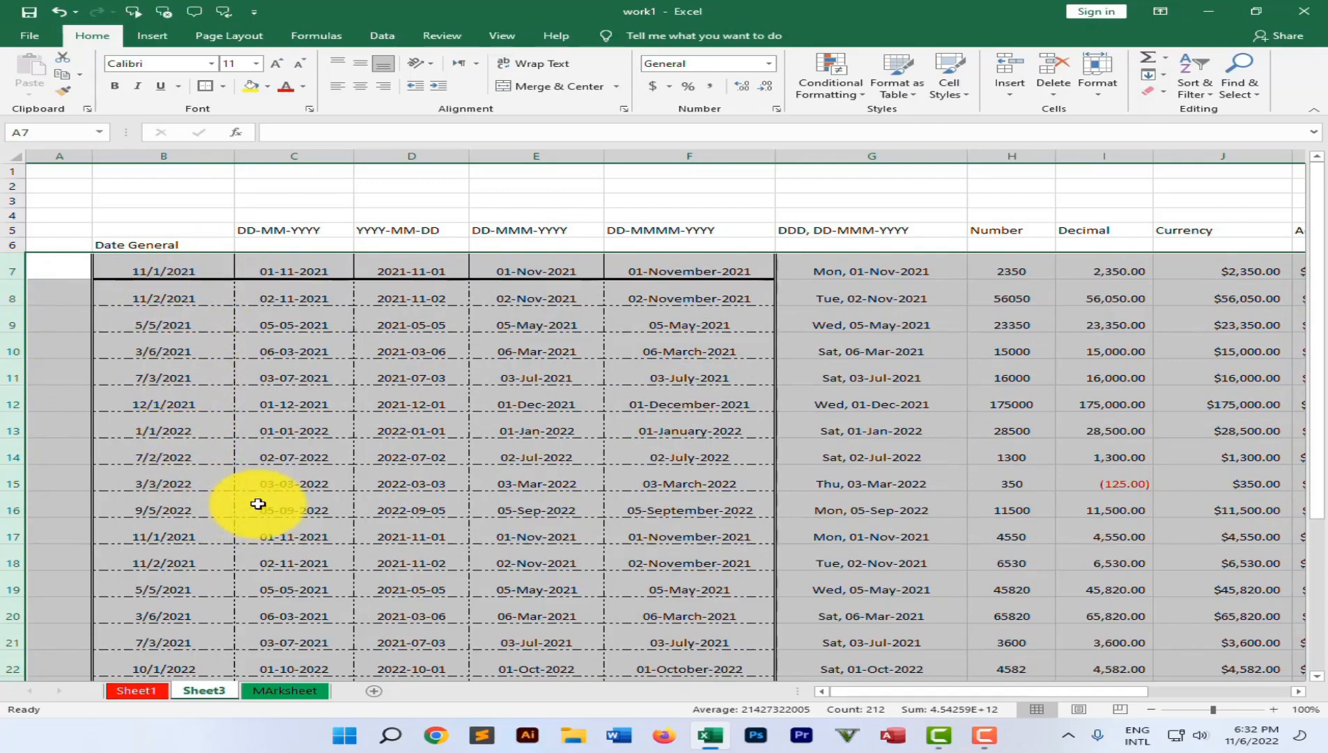
pyautogui.hotkey('ctrl', 'z')
pyautogui.click(178, 320)
# Set the row height of cells B7:B26 to 30
pyautogui.moveTo(184, 260); pyautogui.dragTo(157, 540)
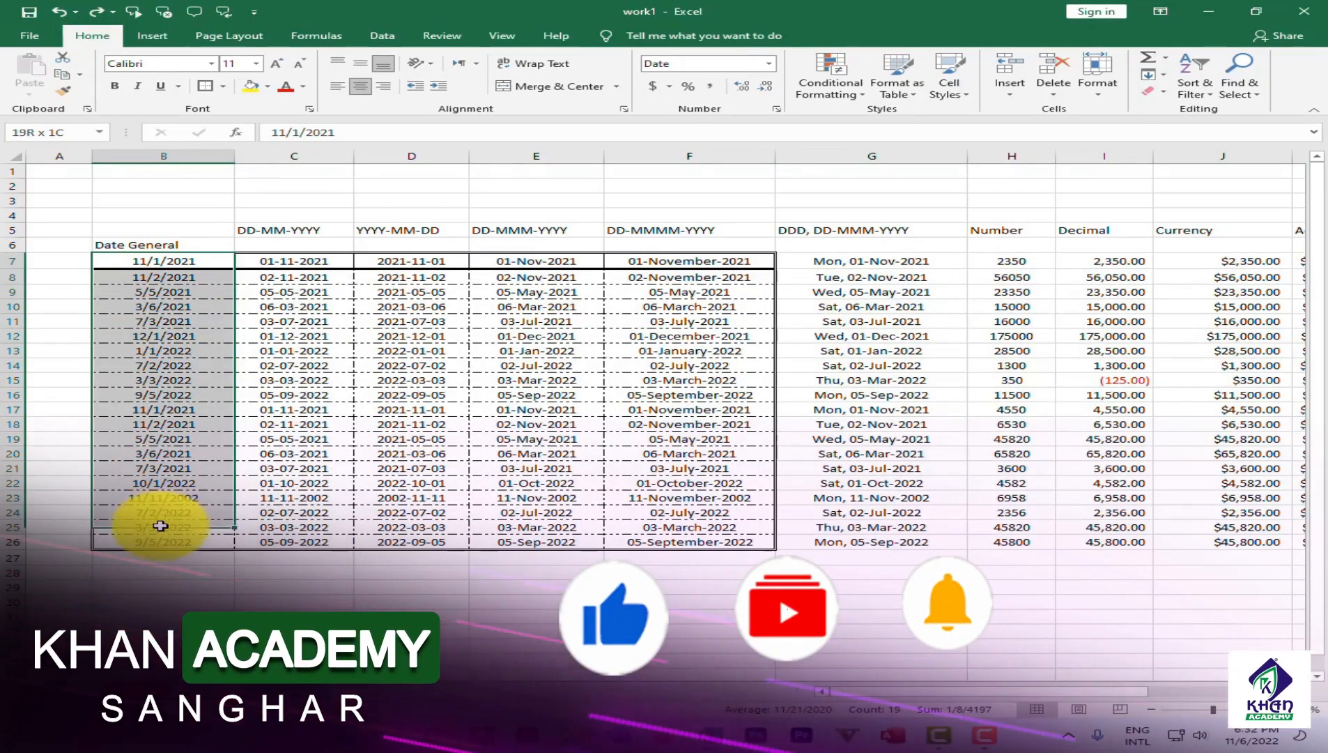
pyautogui.click(1106, 98)
pyautogui.click(1122, 139)
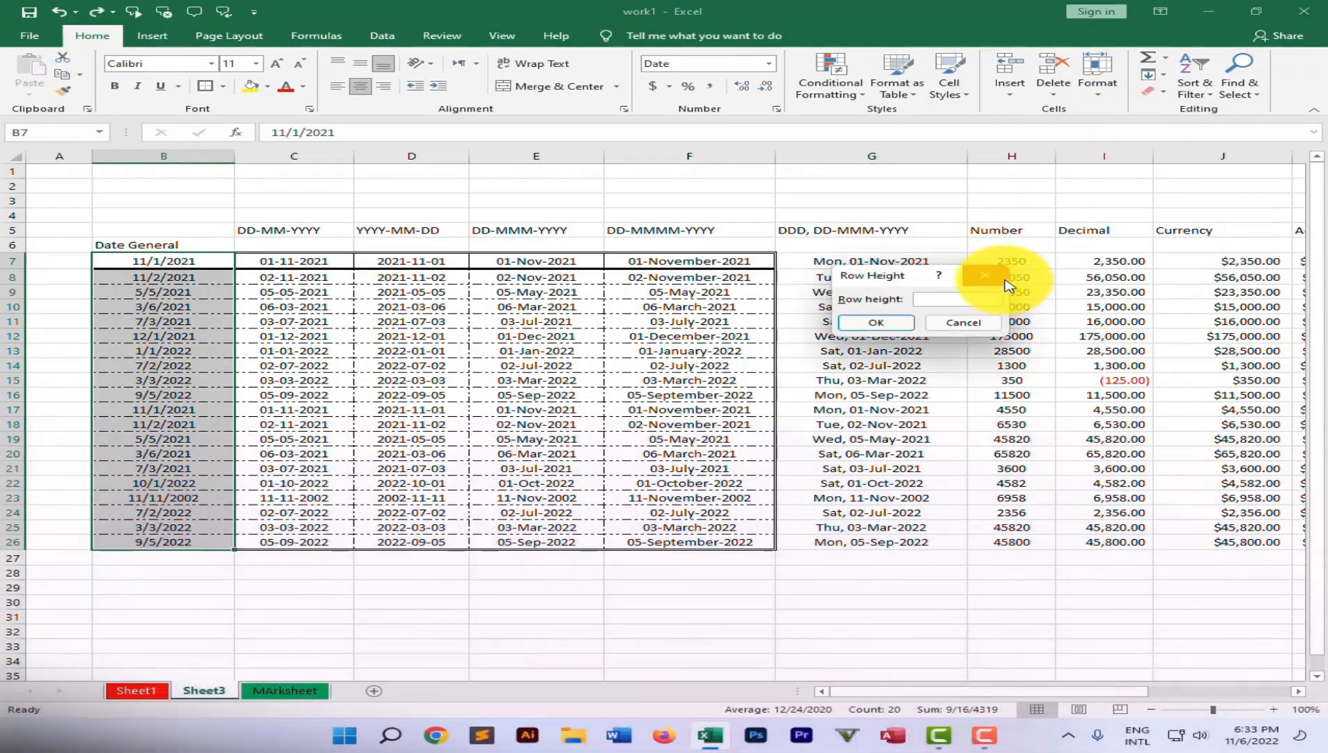
pyautogui.write('30')
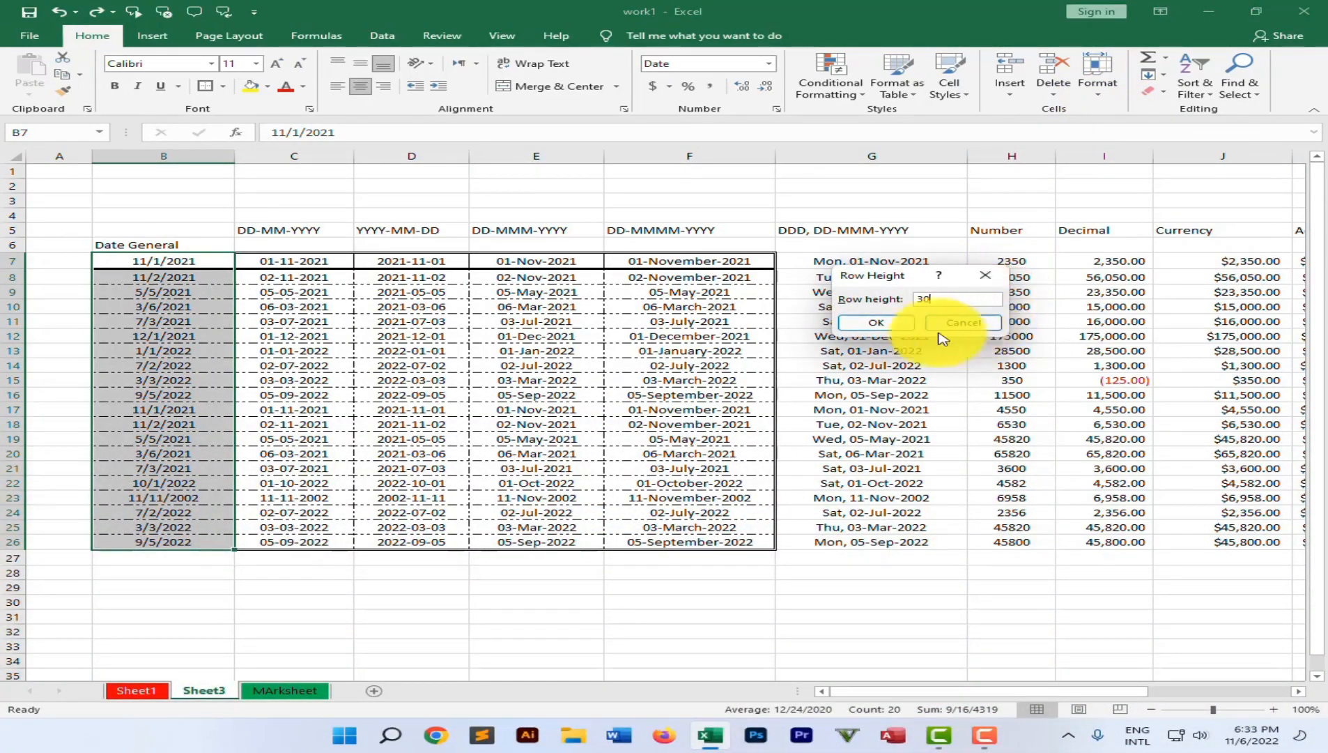
pyautogui.click(875, 322)
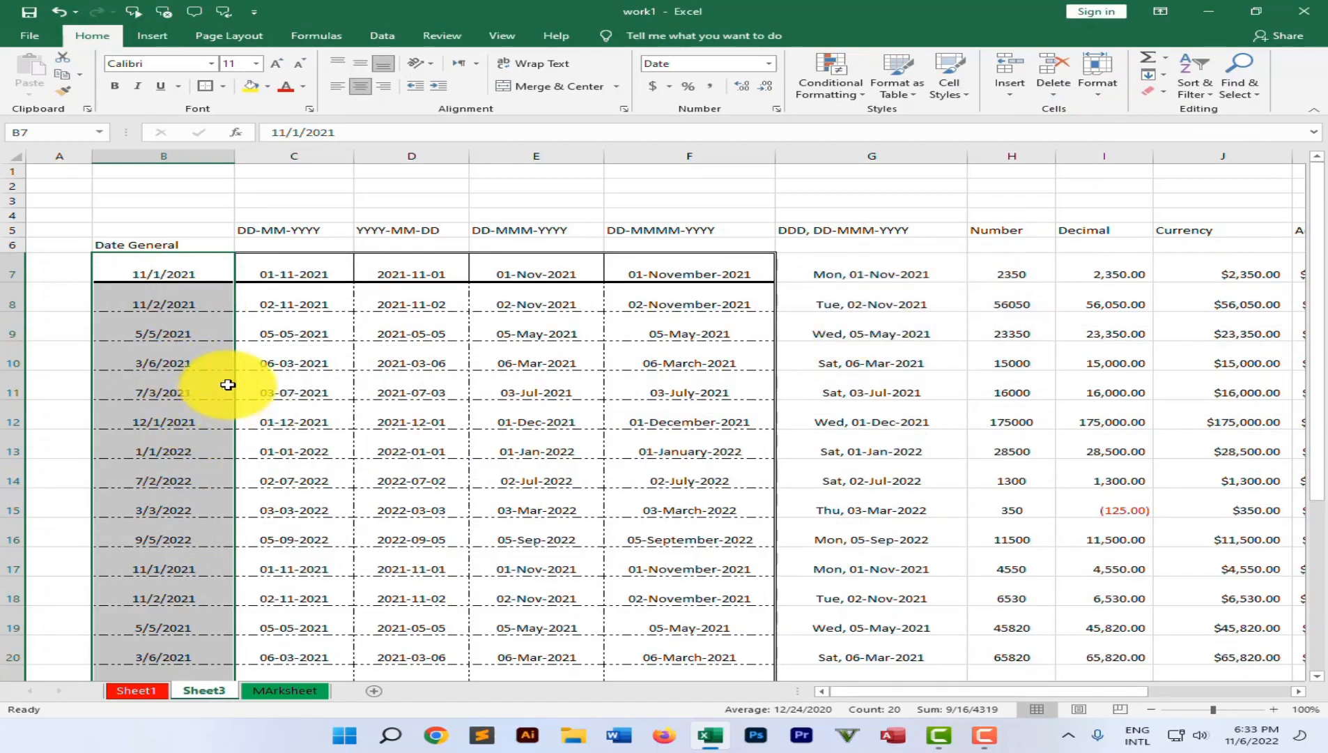
pyautogui.click(305, 341)
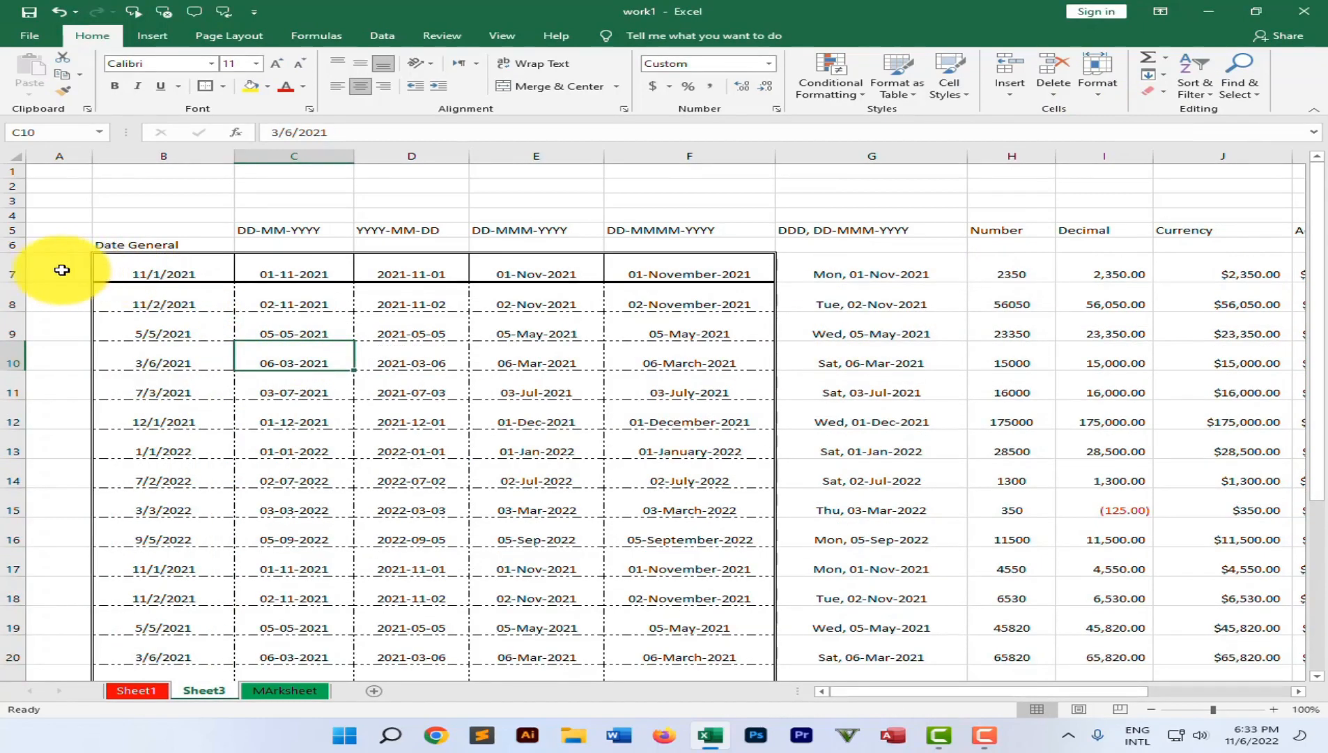
# Try shrinking rows 7 to 26 to single-line height from the row headings, and undo it
pyautogui.moveTo(25, 265); pyautogui.dragTo(31, 644)
pyautogui.moveTo(8, 426); pyautogui.dragTo(8, 414)
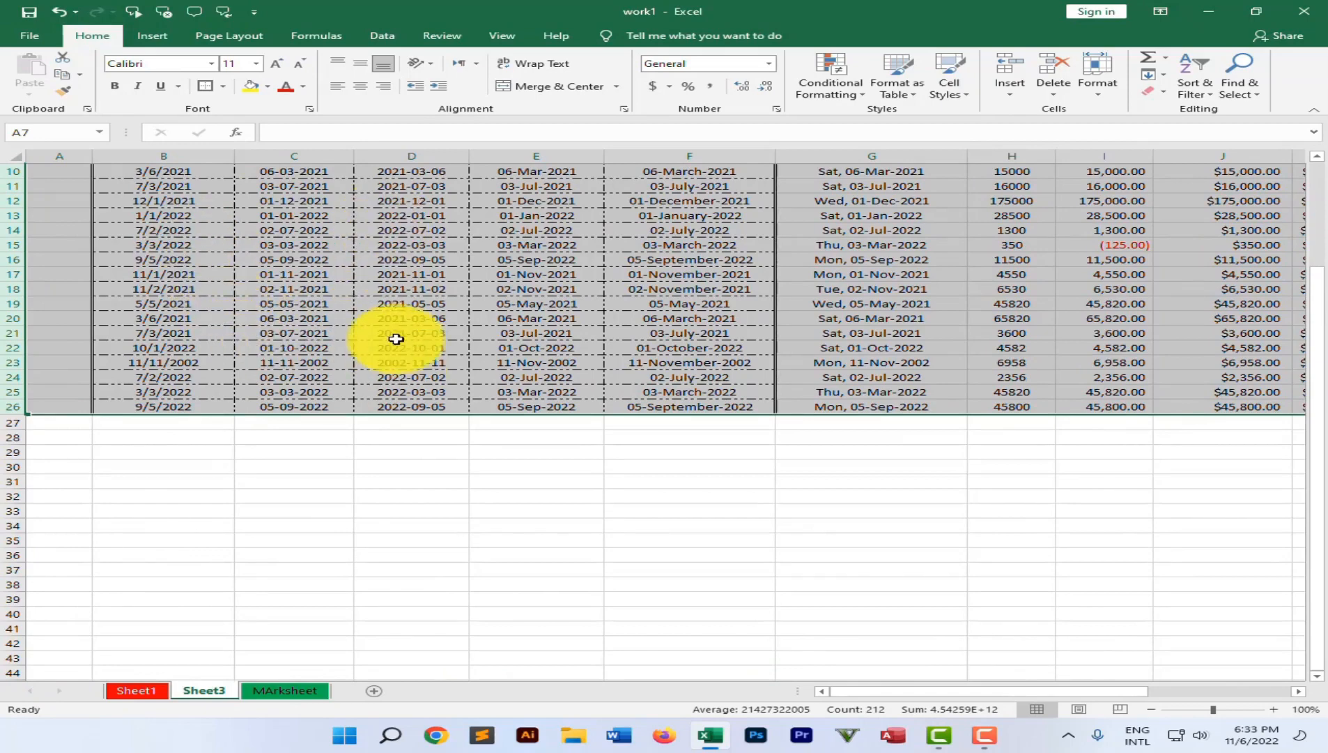
pyautogui.hotkey('ctrl', 'z')
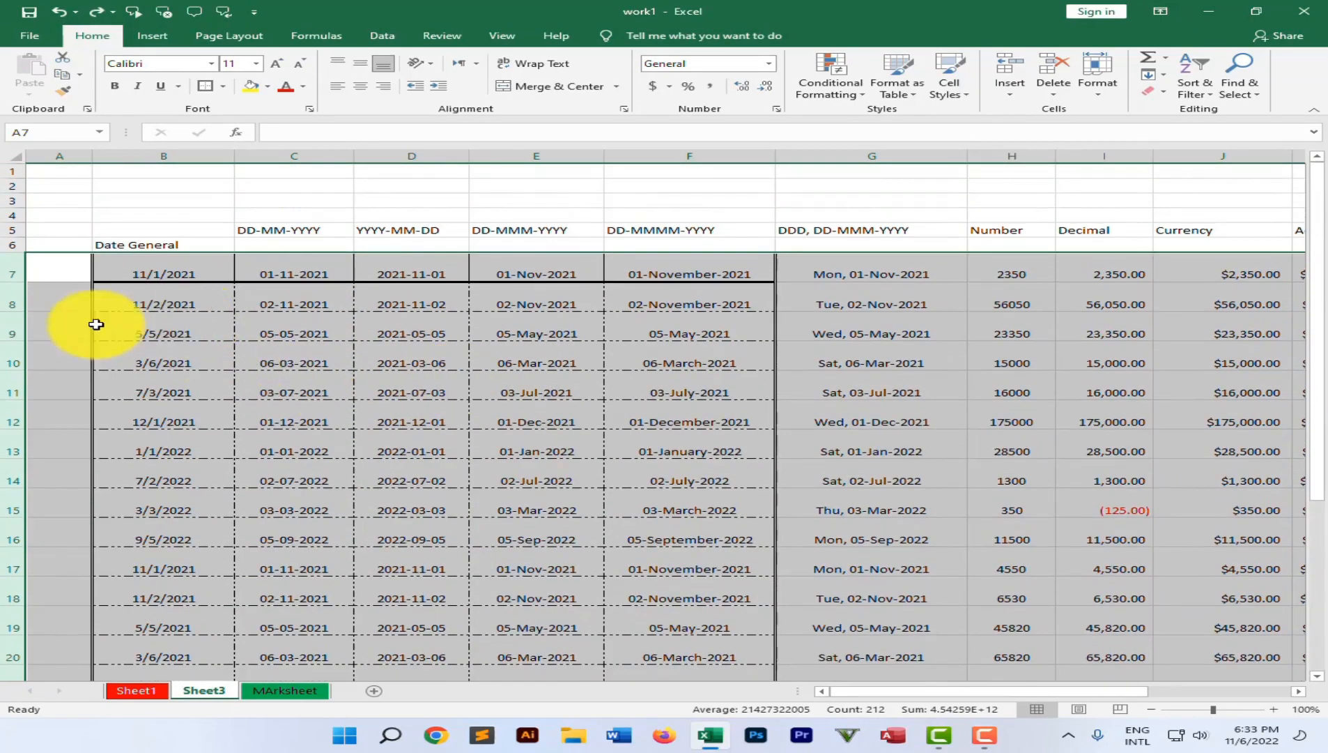
# AutoFit the height of rows 7 to 26
pyautogui.click(1105, 98)
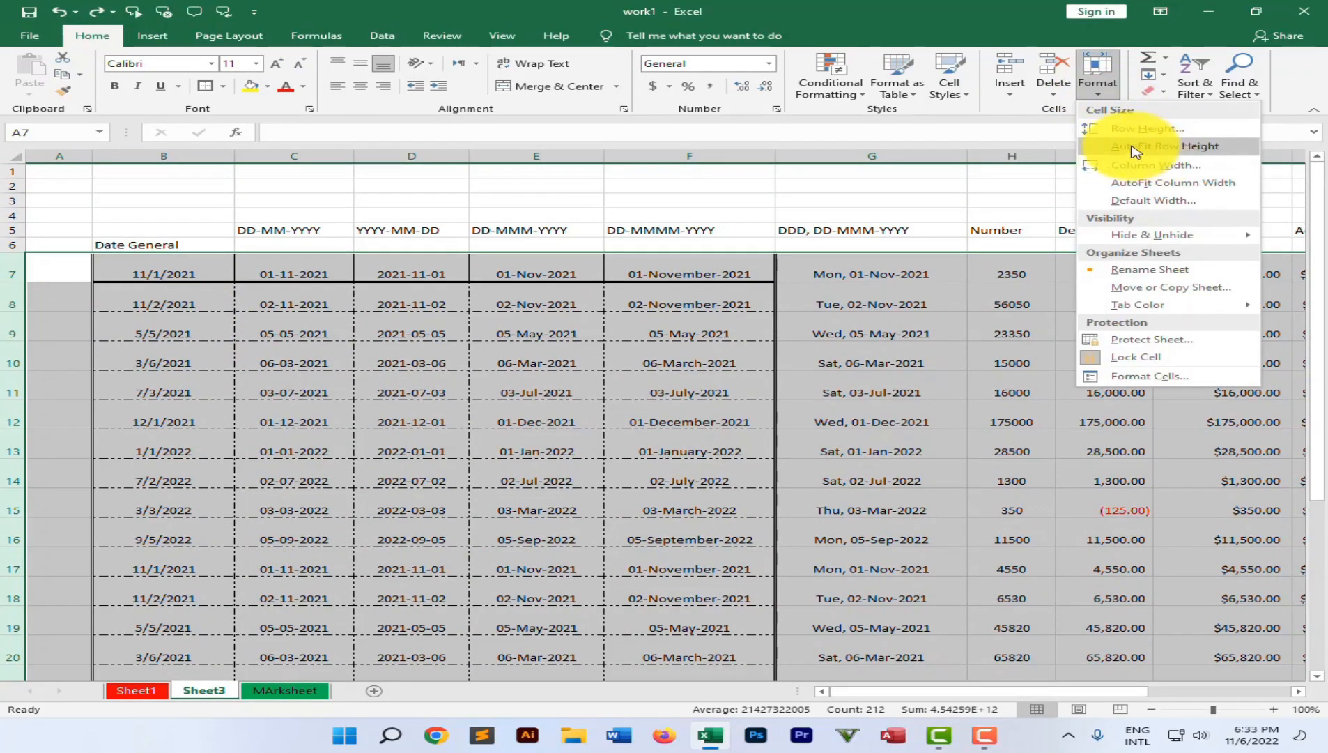
pyautogui.click(1165, 150)
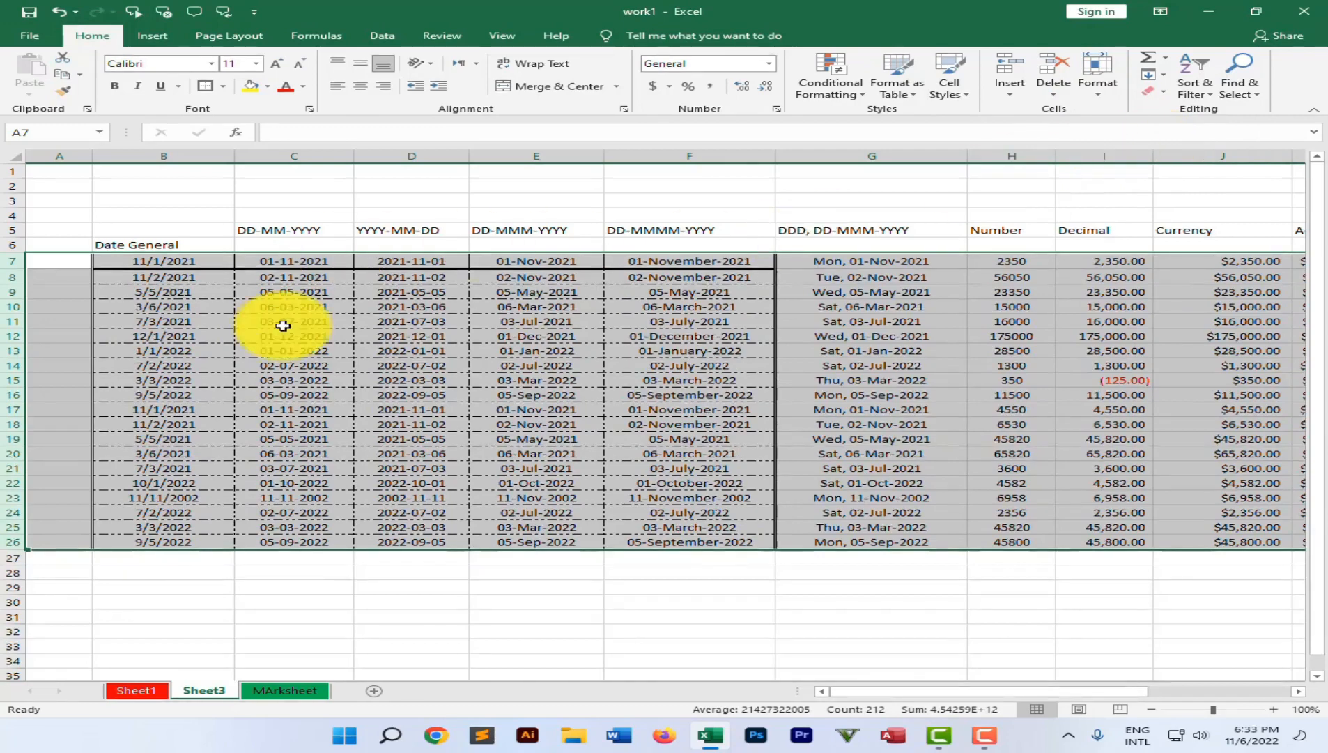
pyautogui.click(192, 340)
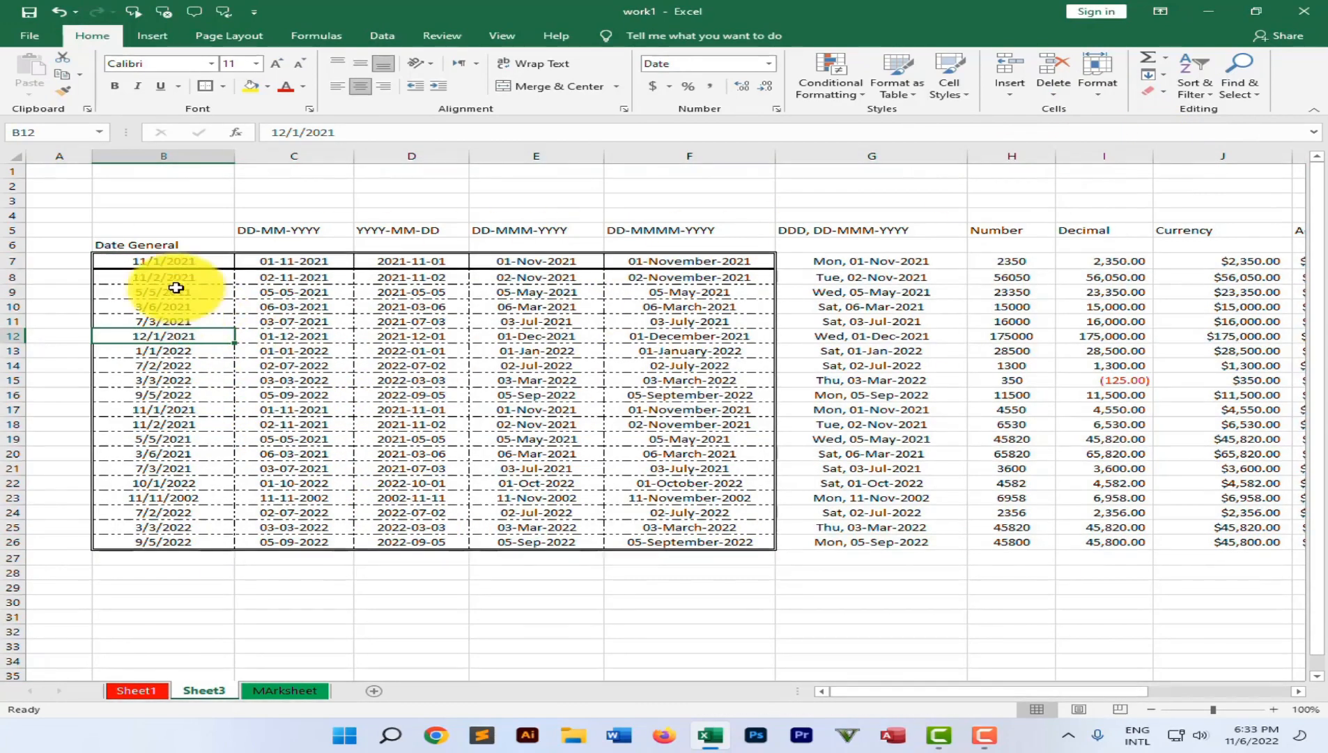
# Enlarge row 7 by hand to roughly twice the height of the rows beneath it
pyautogui.click(129, 261)
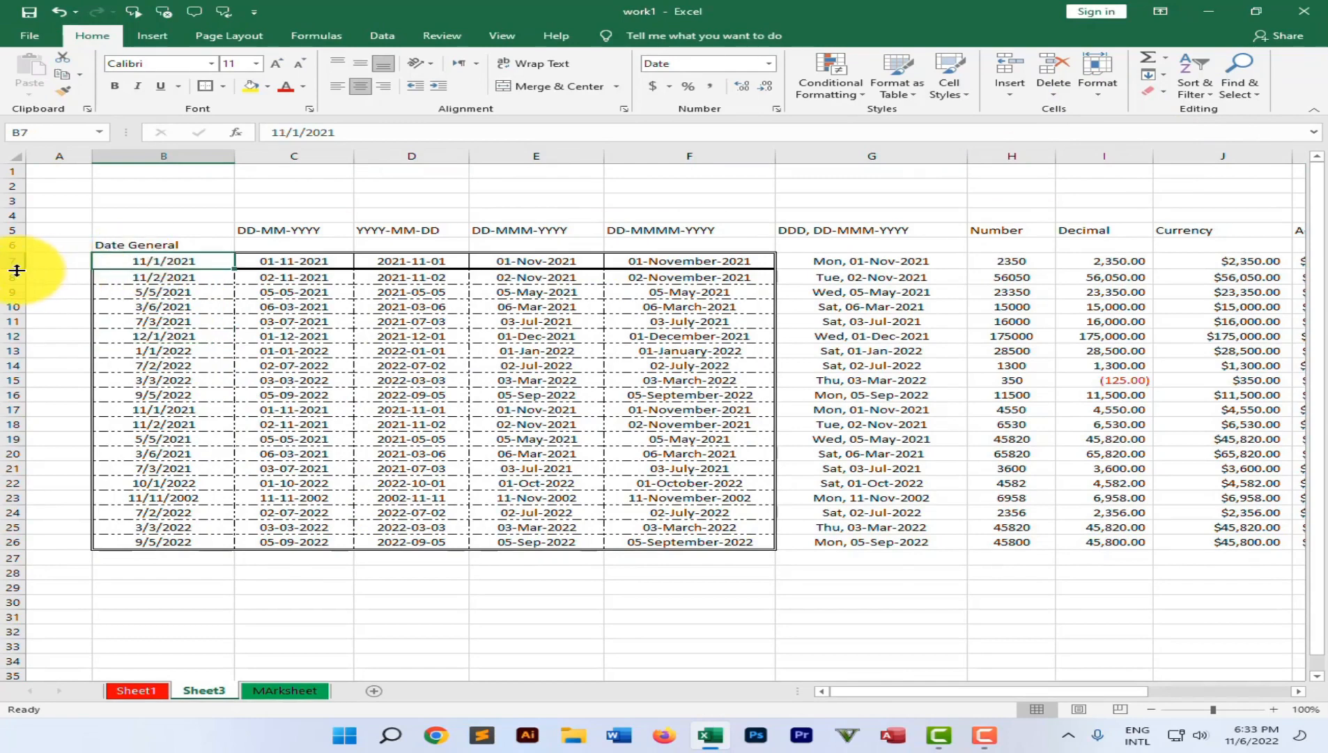
pyautogui.moveTo(17, 269); pyautogui.dragTo(15, 282)
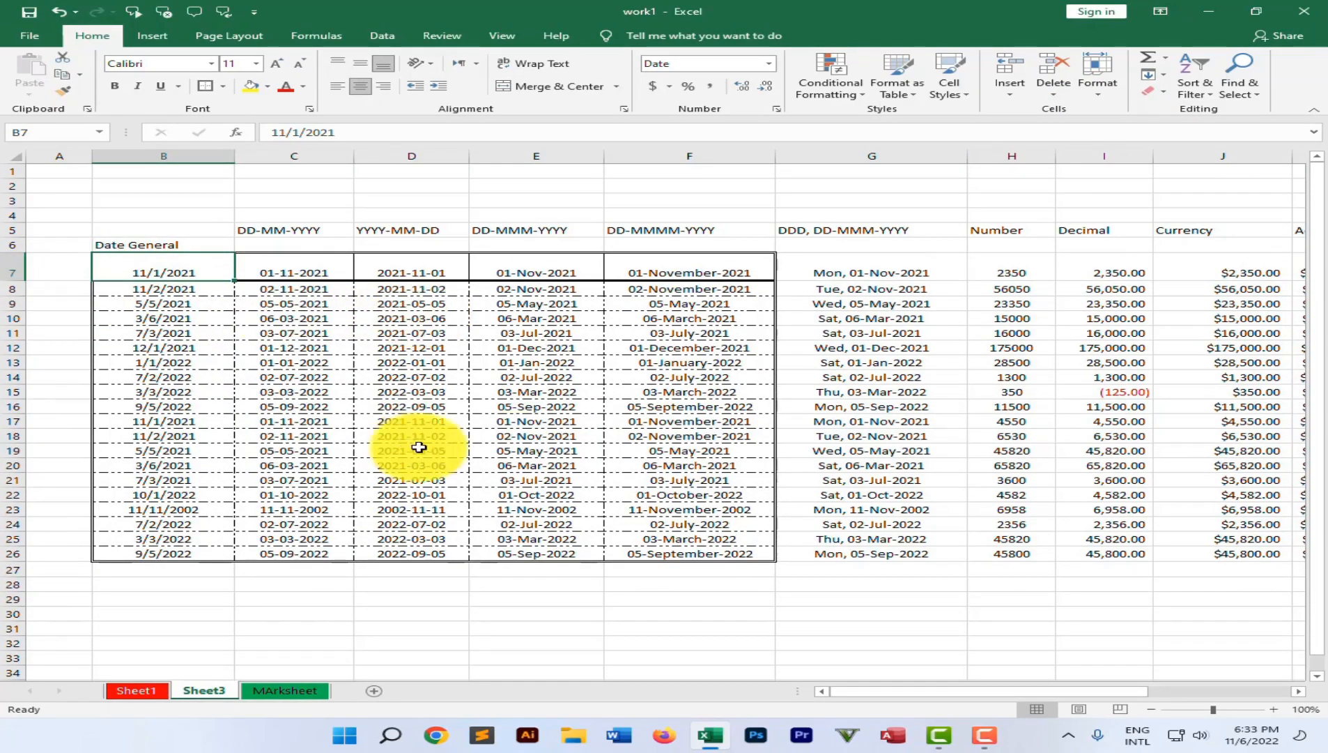
pyautogui.click(601, 332)
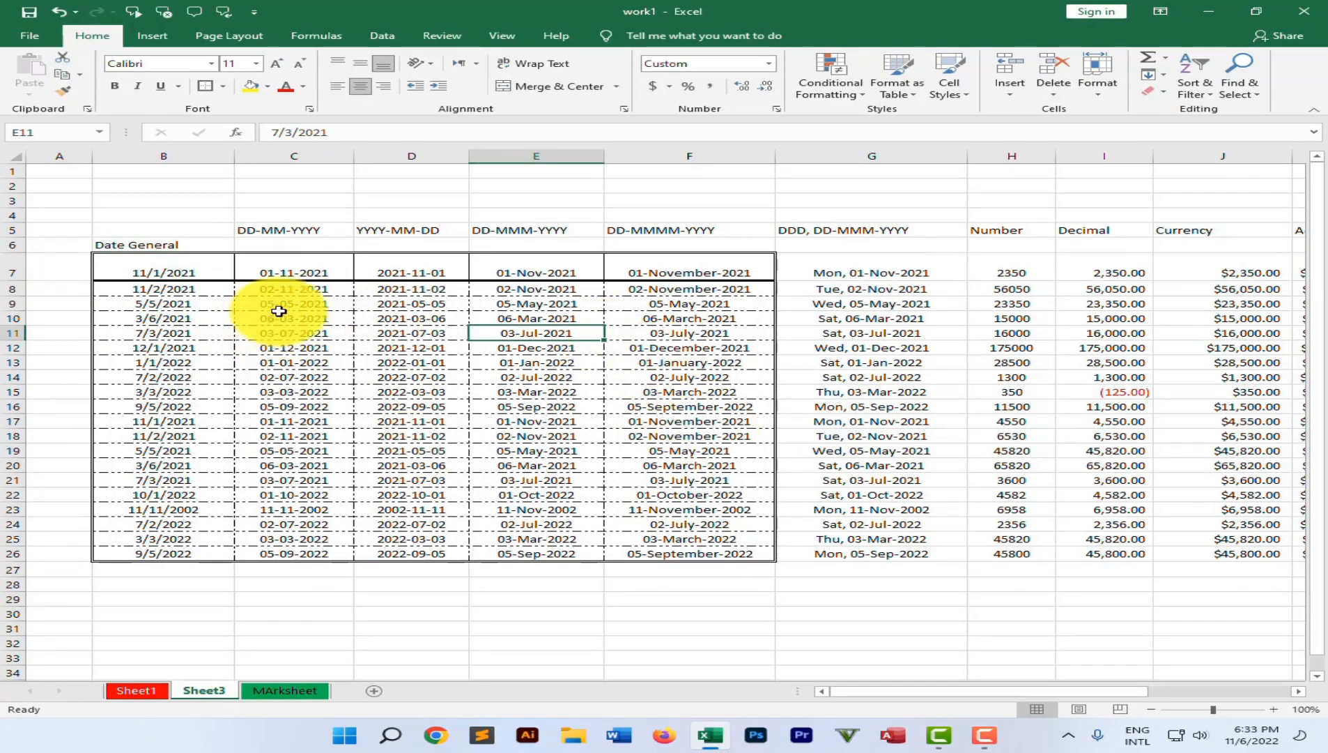
# Insert a new column before the DD-MM-YYYY column and enter the heading Address in C7
pyautogui.click(283, 156)
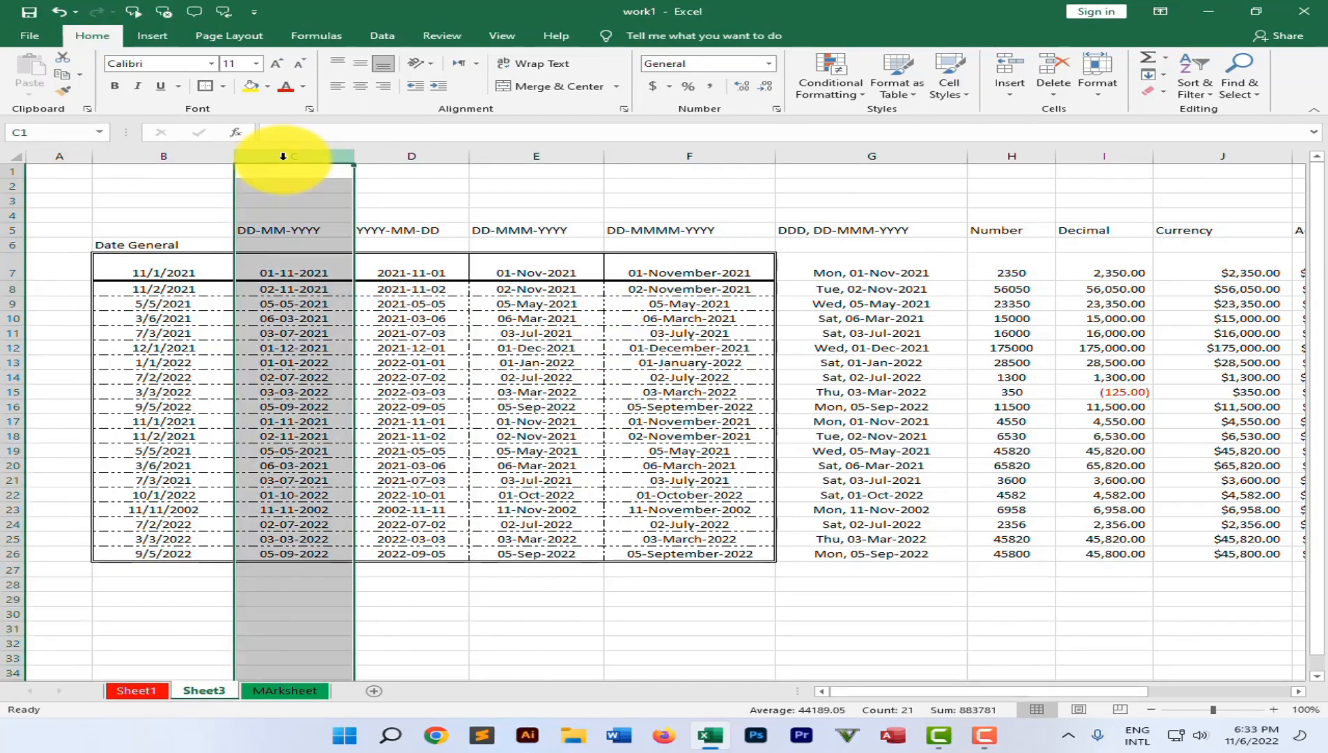
pyautogui.hotkey('ctrl', 'shift', '+')
pyautogui.press('Down')
pyautogui.press('Down')
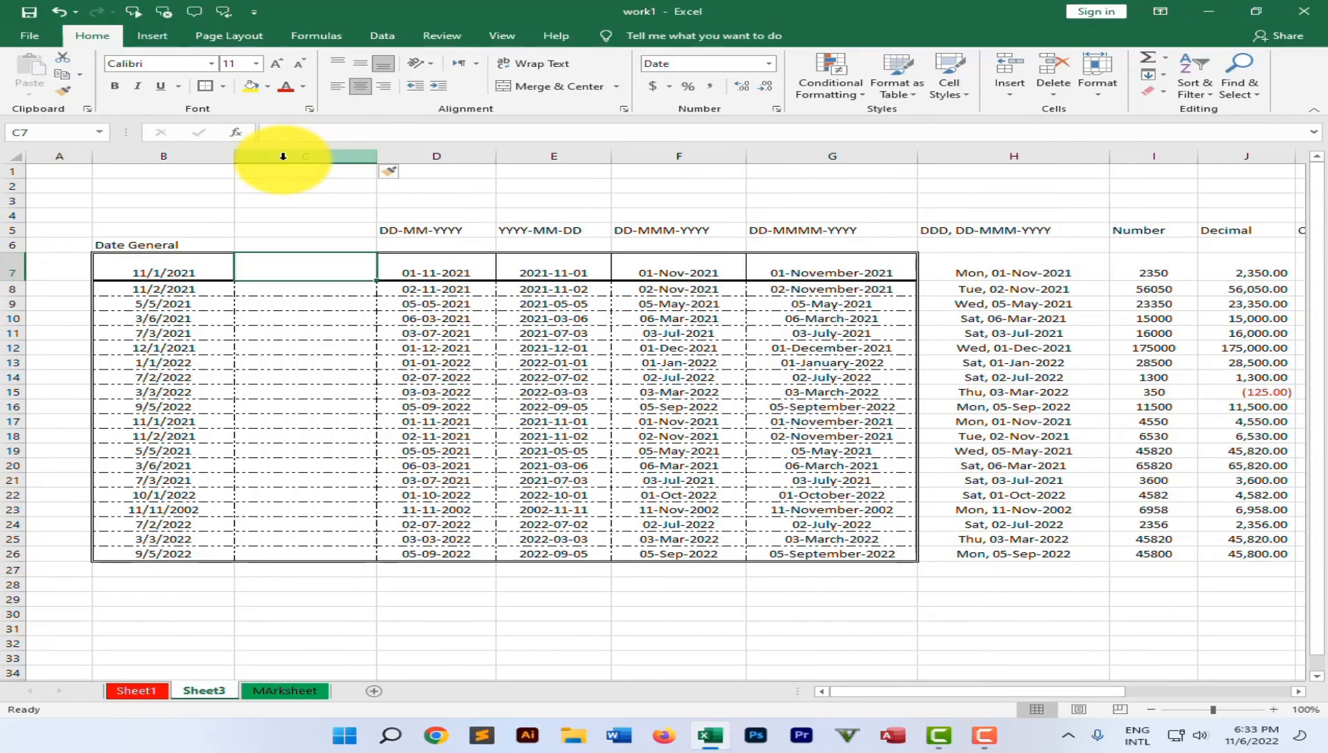
pyautogui.write('aDDRESS')
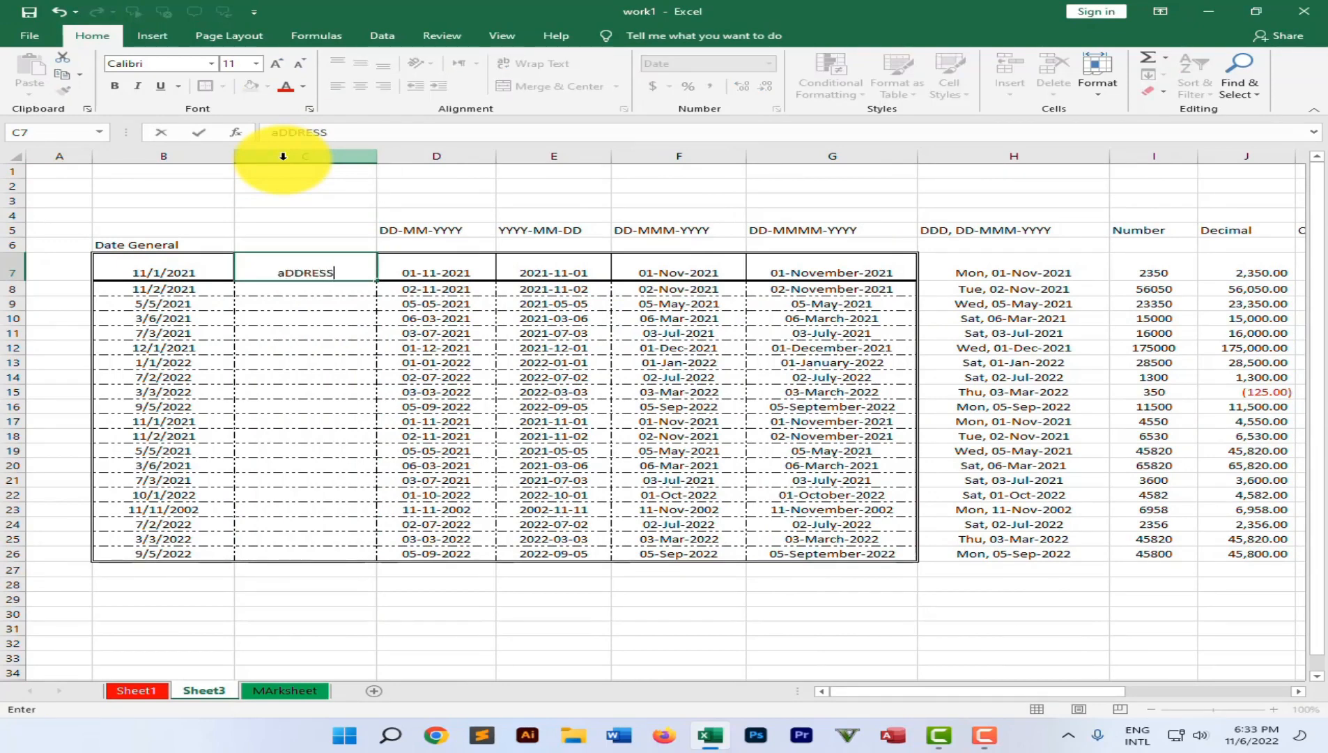
pyautogui.press('Return')
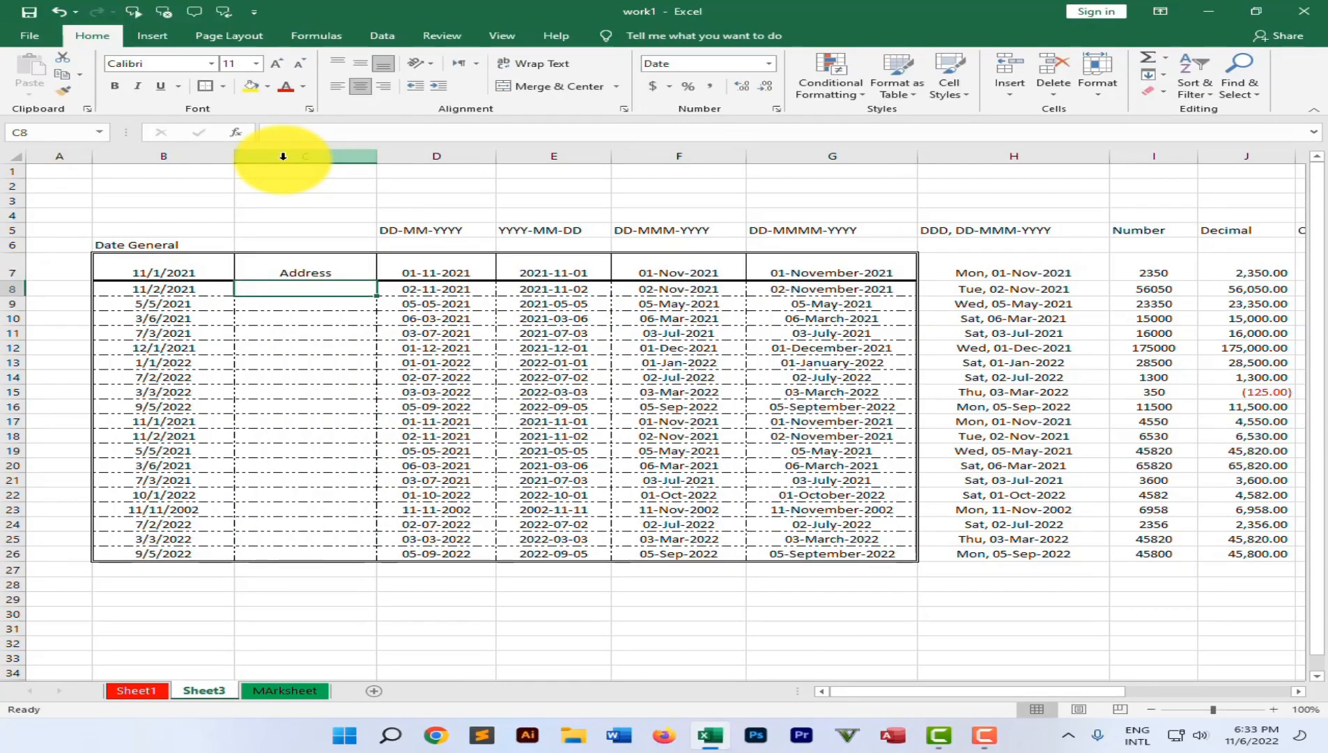
# Enter three sample addresses of different lengths in C8:C10 and widen column C slightly
pyautogui.write('N')
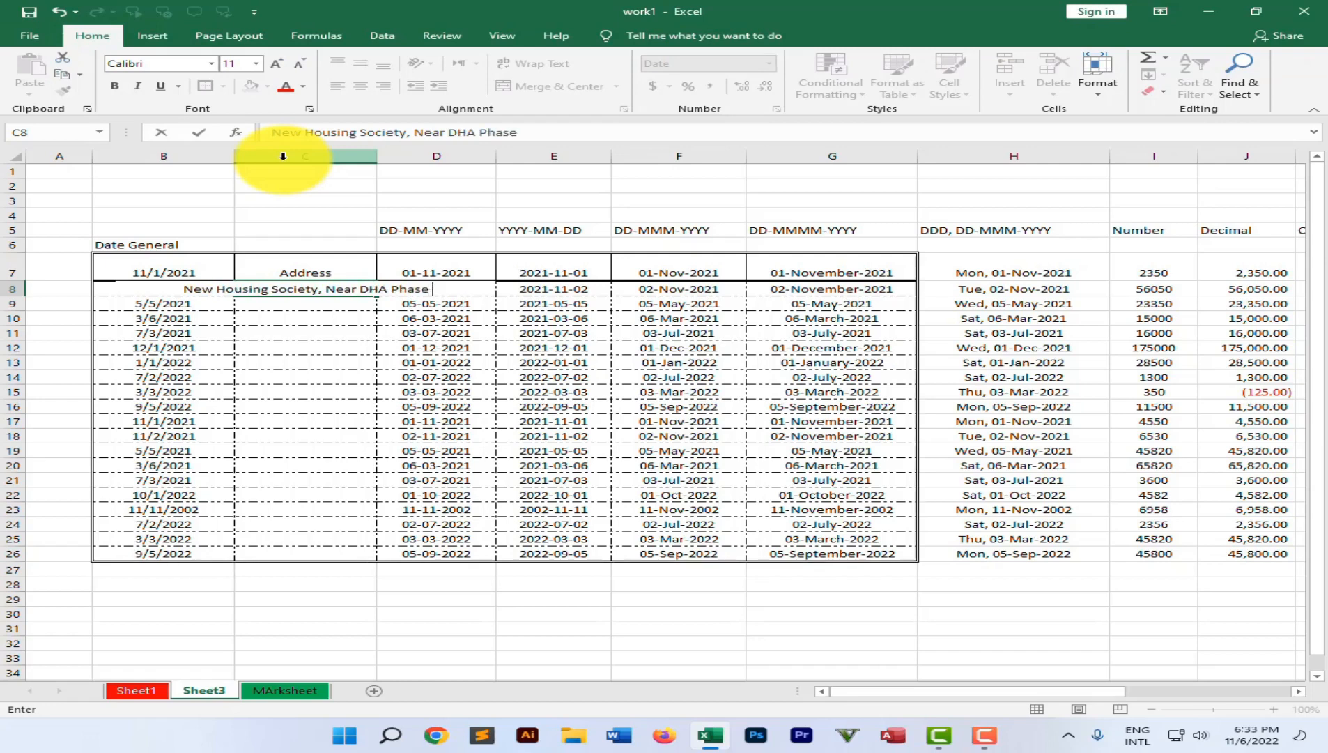
pyautogui.write('hi')
pyautogui.press('Return')
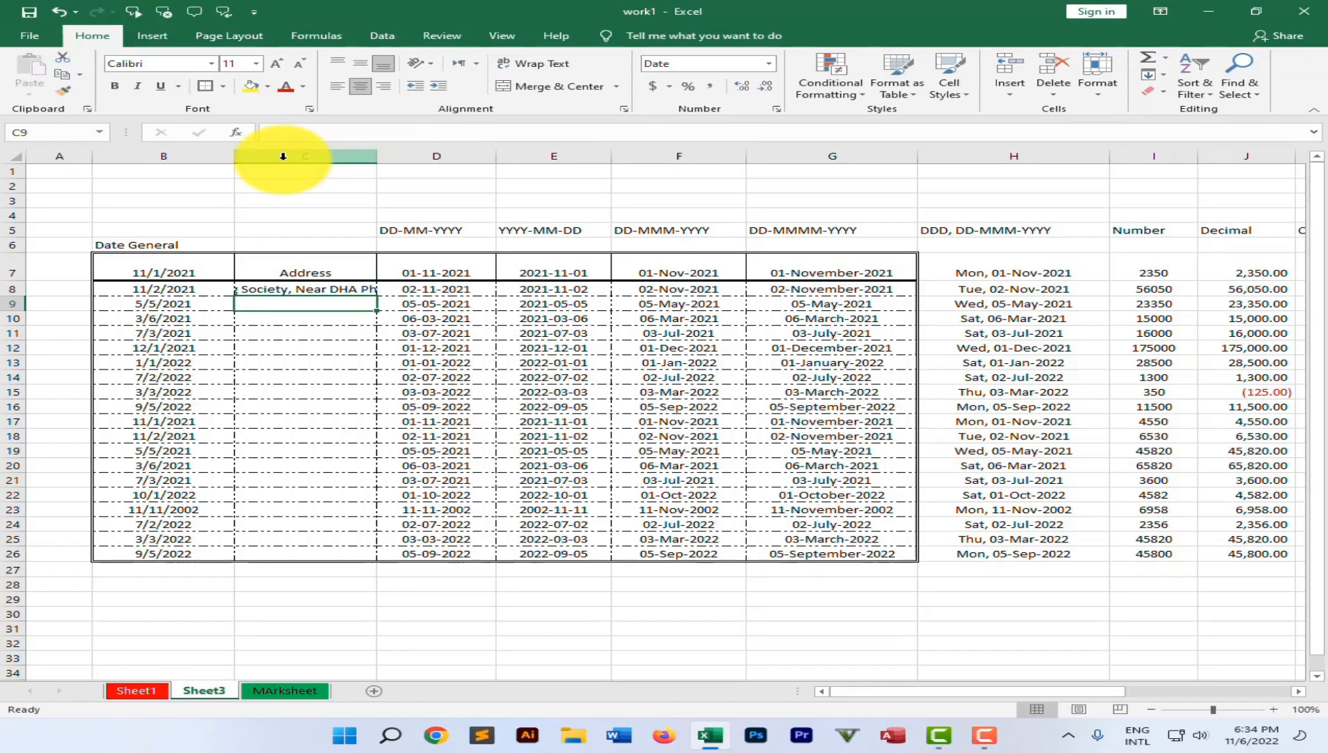
pyautogui.write('Bahria Town Karachi')
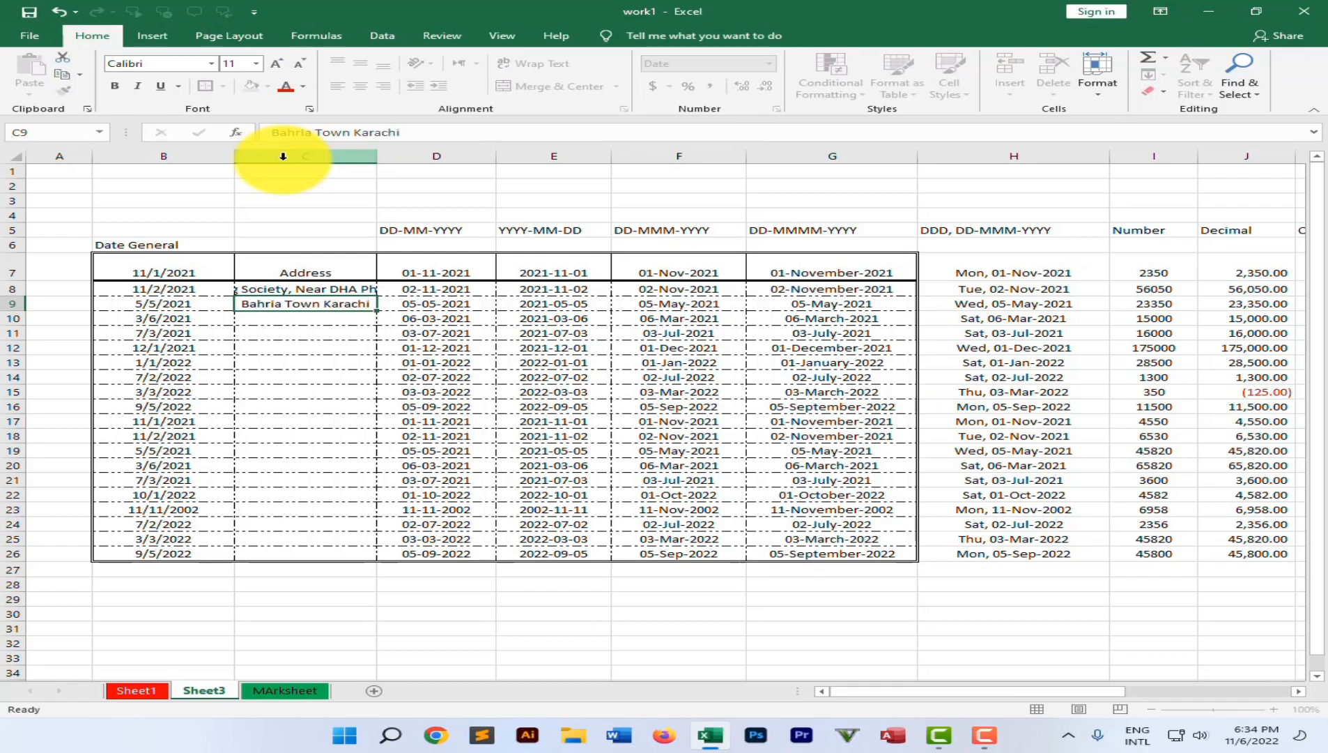
pyautogui.press('Return')
pyautogui.write('H')
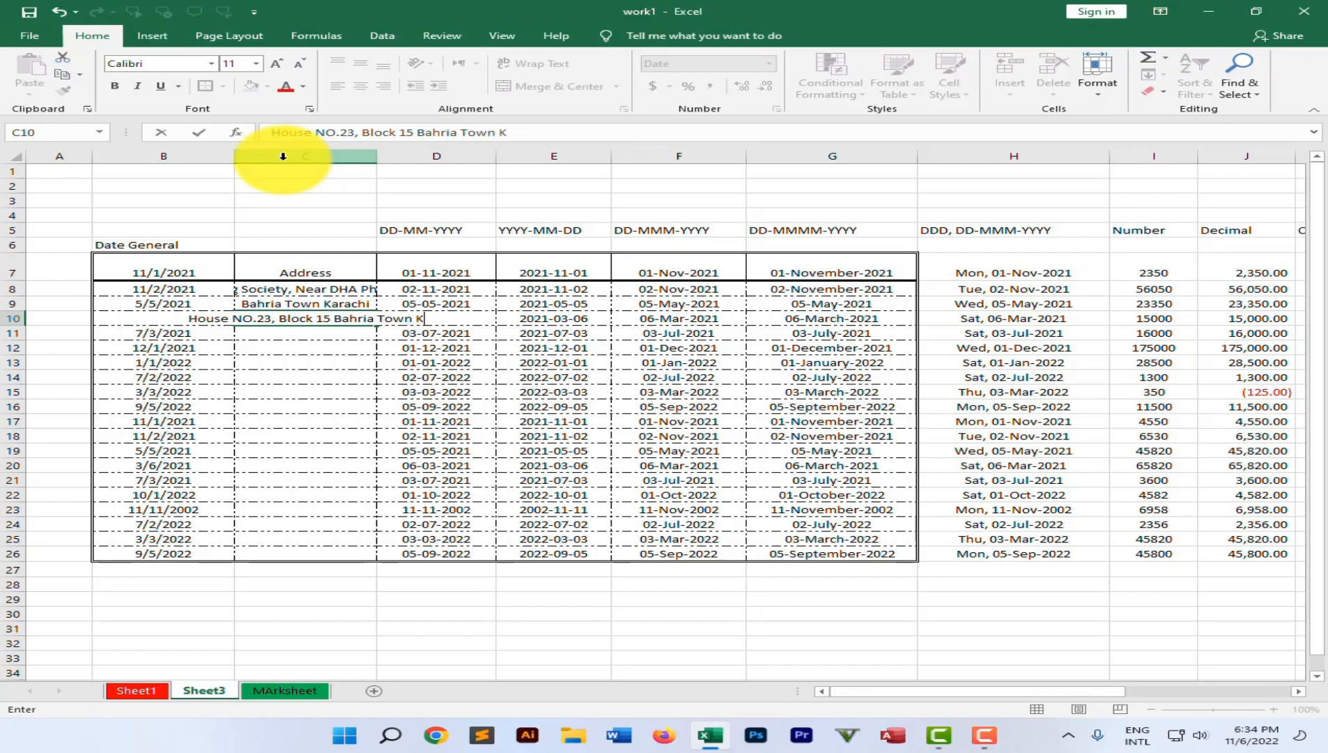
pyautogui.press('Return')
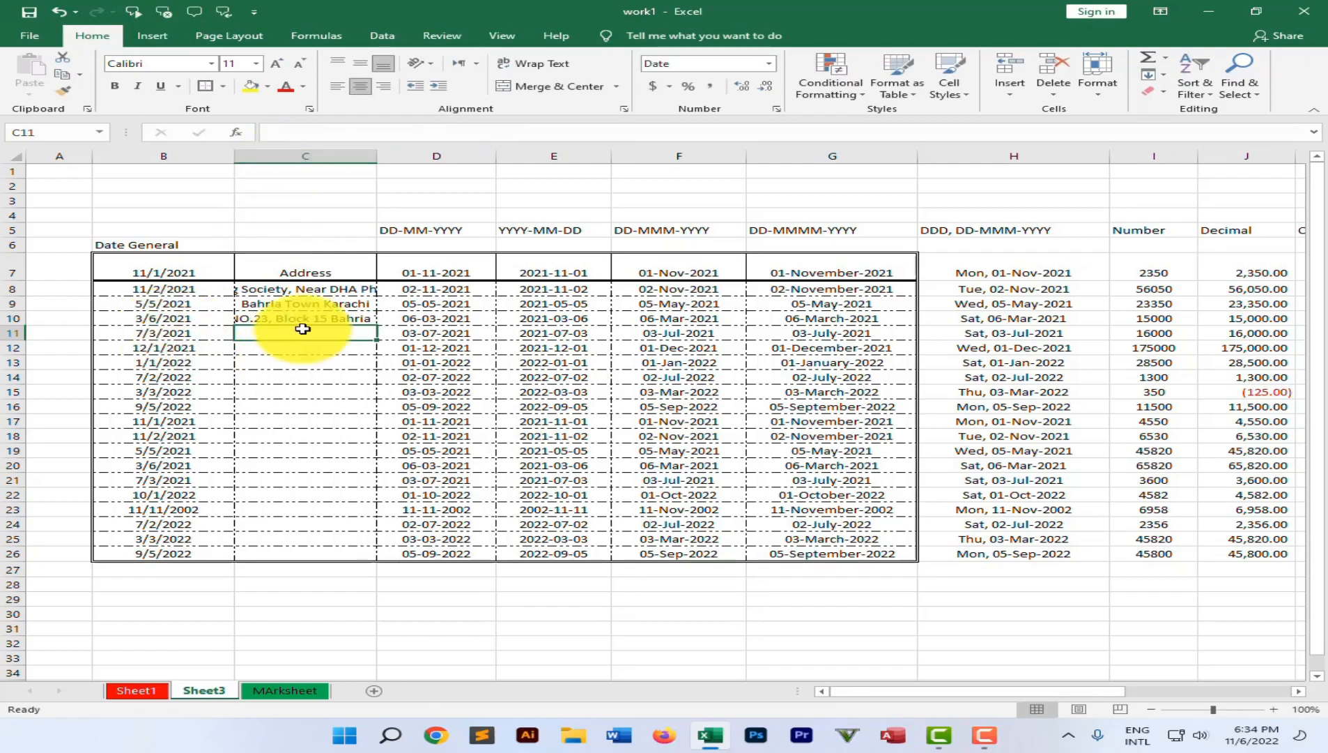
pyautogui.moveTo(377, 157); pyautogui.dragTo(418, 157)
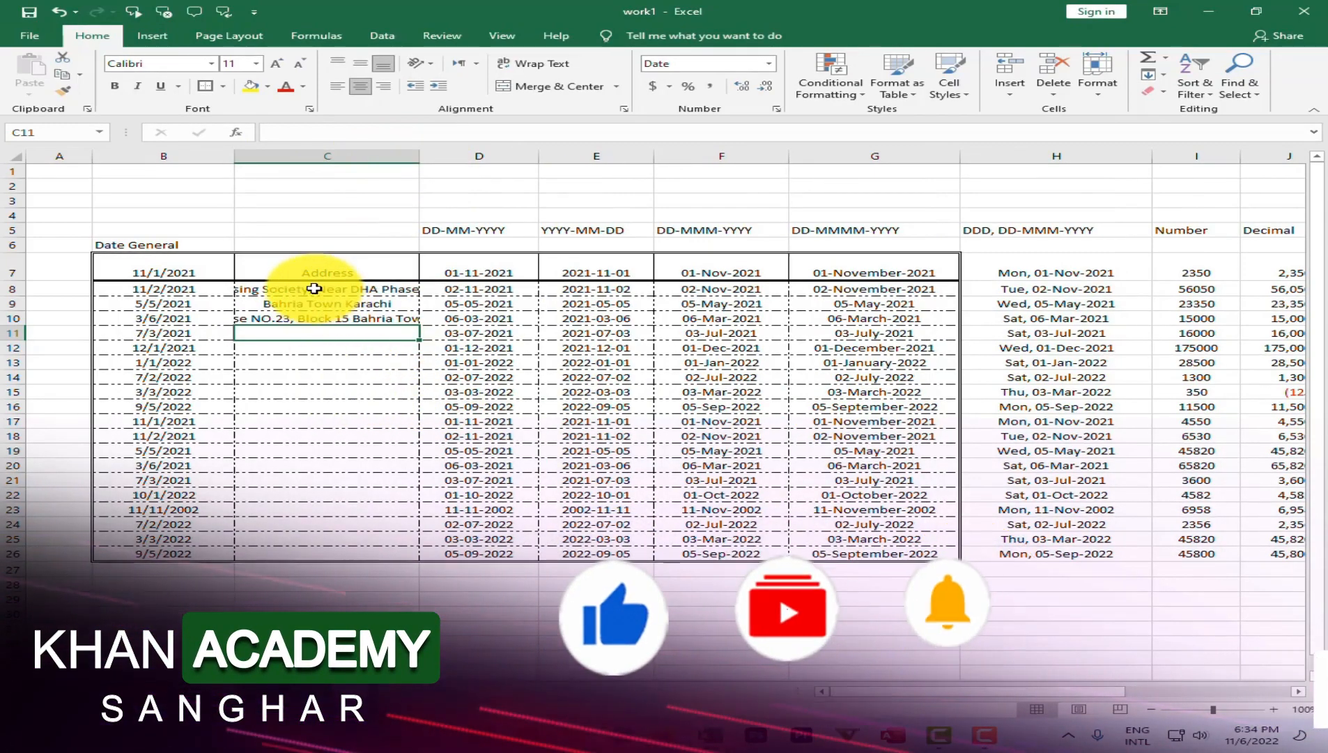
# Try wrapping the text in the address cells C8:C26, and turn the wrapping off again
pyautogui.moveTo(320, 289); pyautogui.dragTo(320, 555)
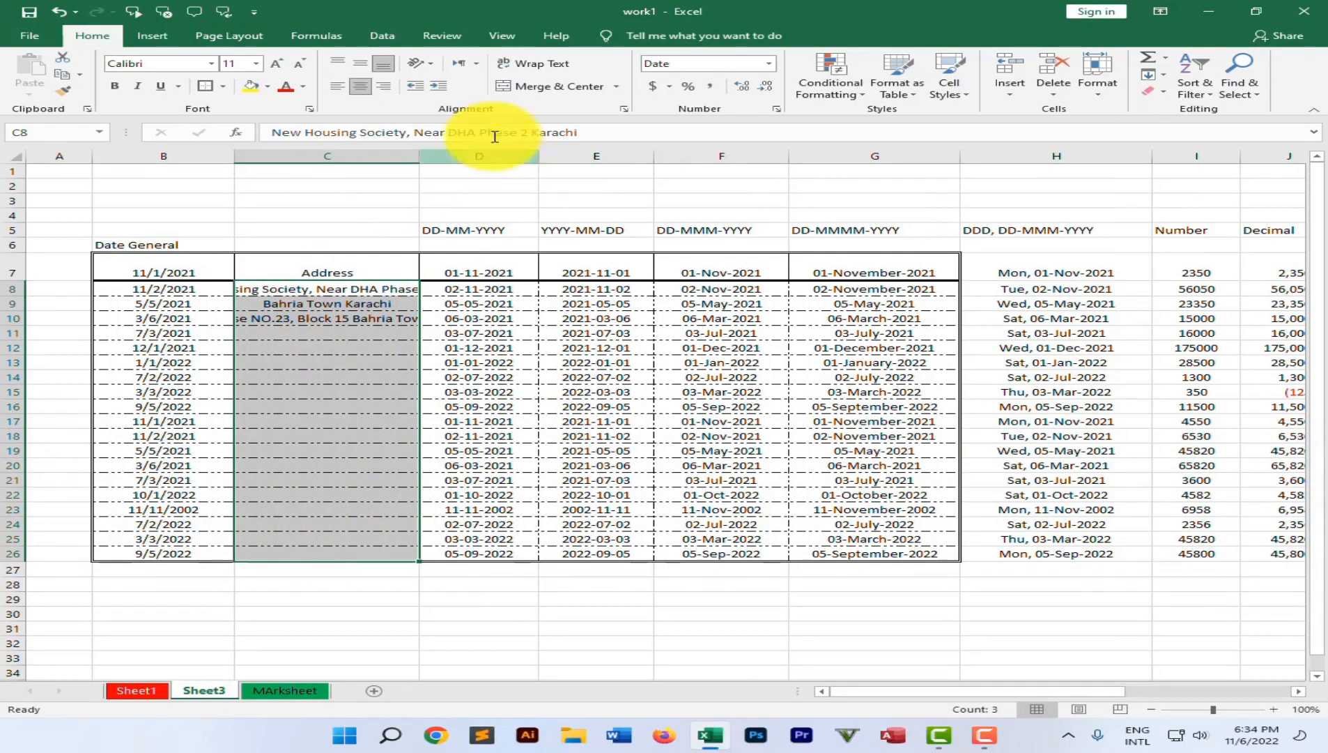
pyautogui.click(524, 69)
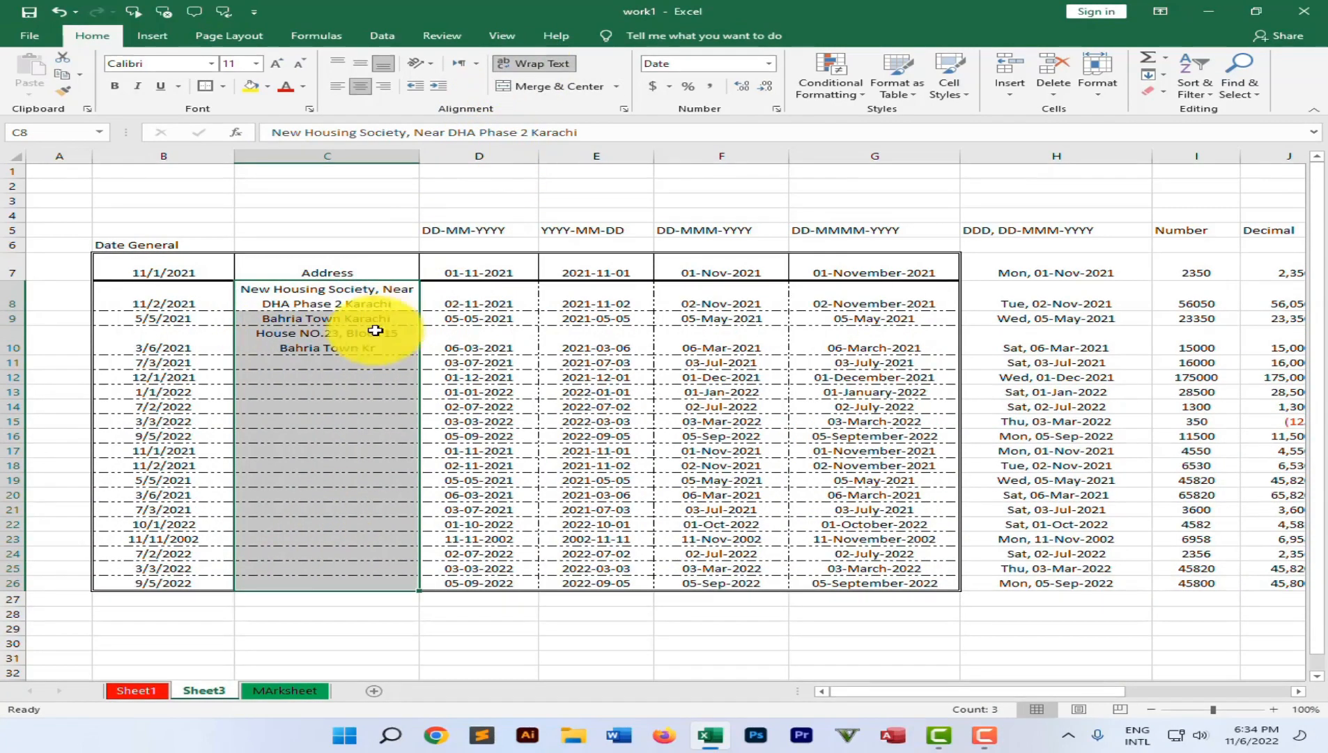
pyautogui.click(535, 62)
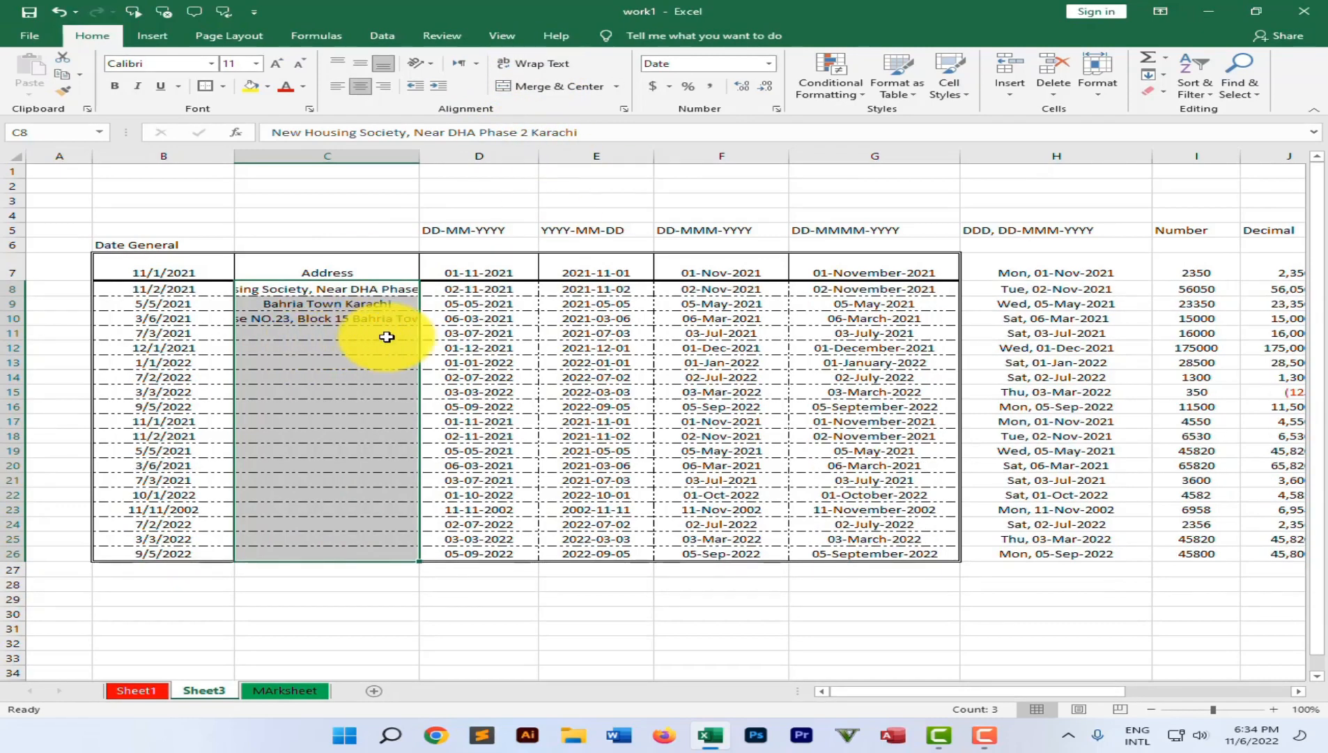
# Apply the Shrink to fit text control to the address cells C8:C26
pyautogui.click(623, 109)
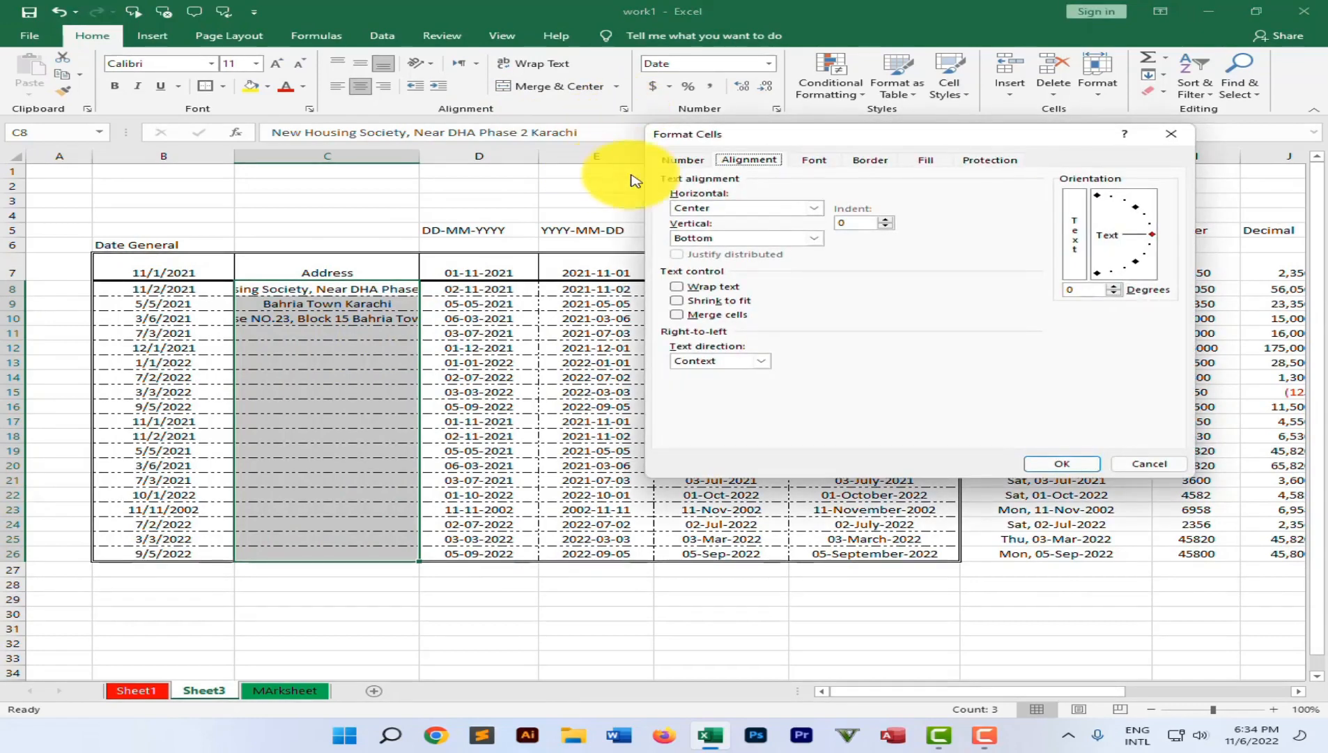
pyautogui.moveTo(801, 136); pyautogui.dragTo(637, 115)
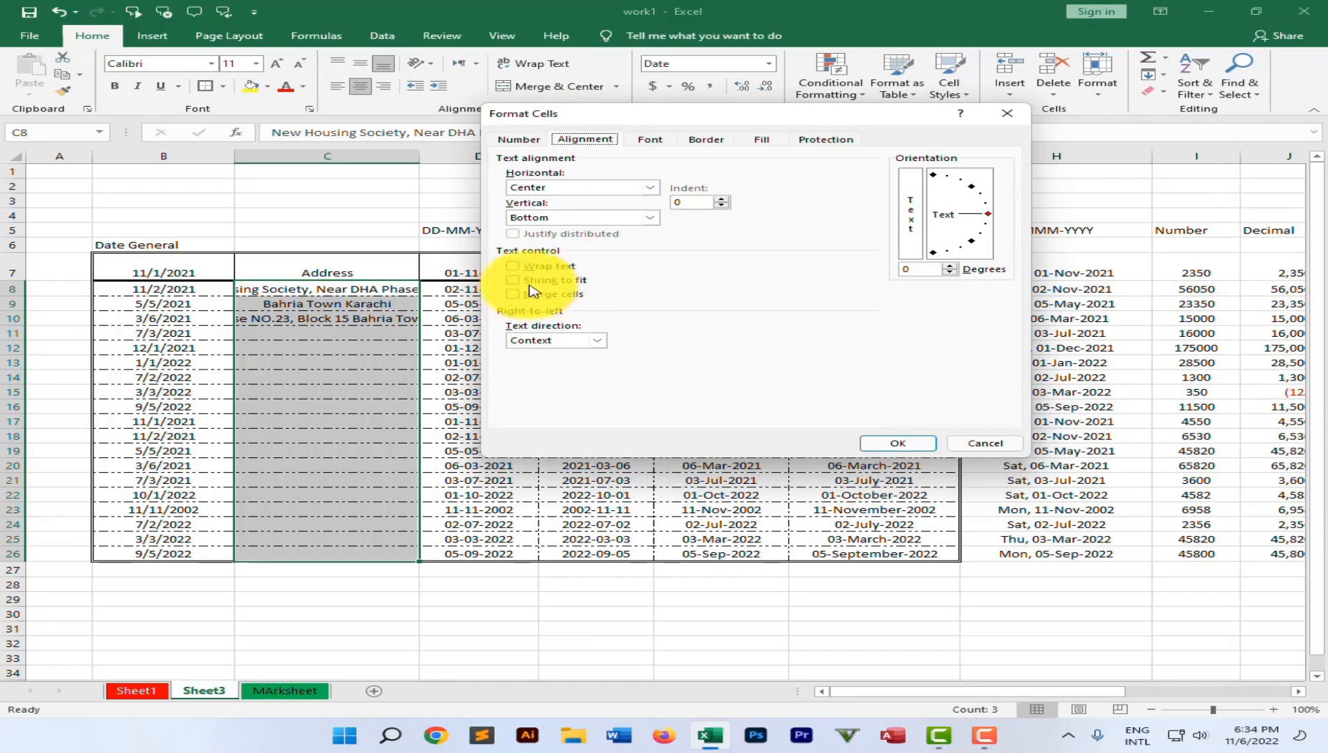
pyautogui.click(512, 280)
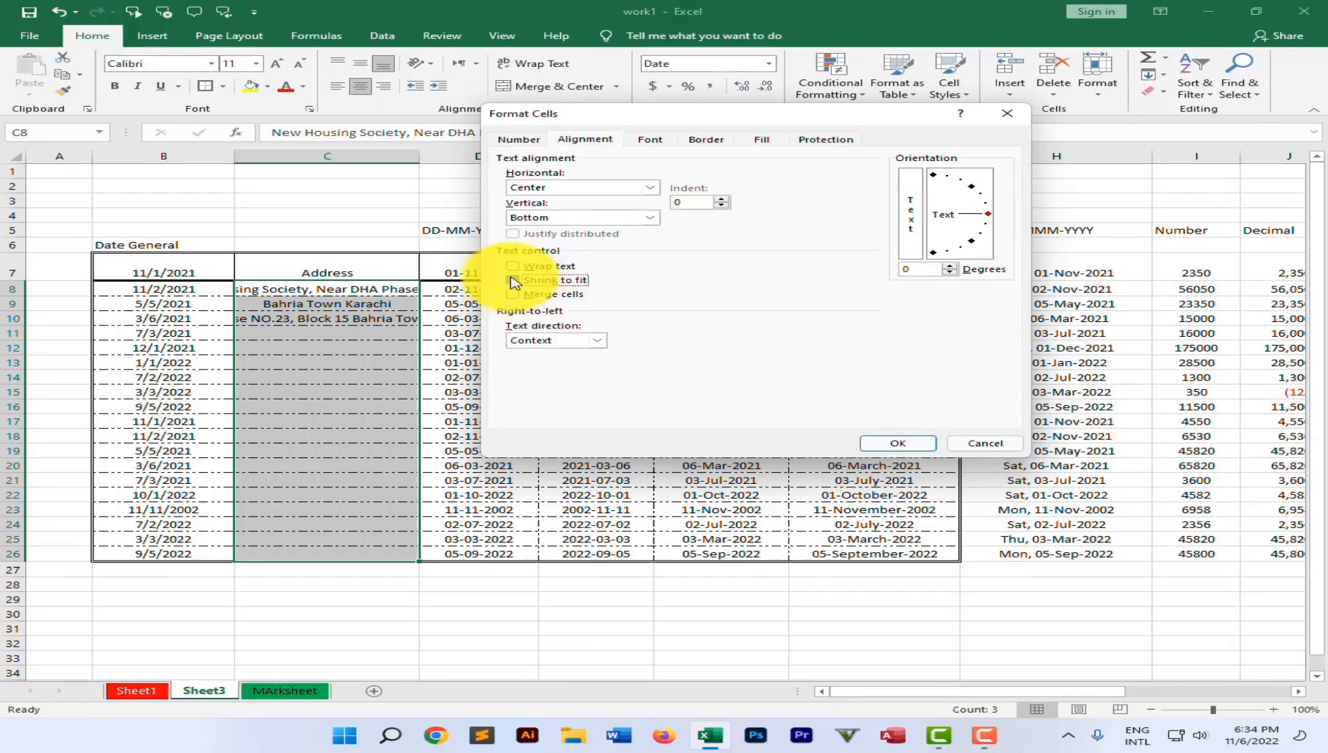
pyautogui.click(906, 439)
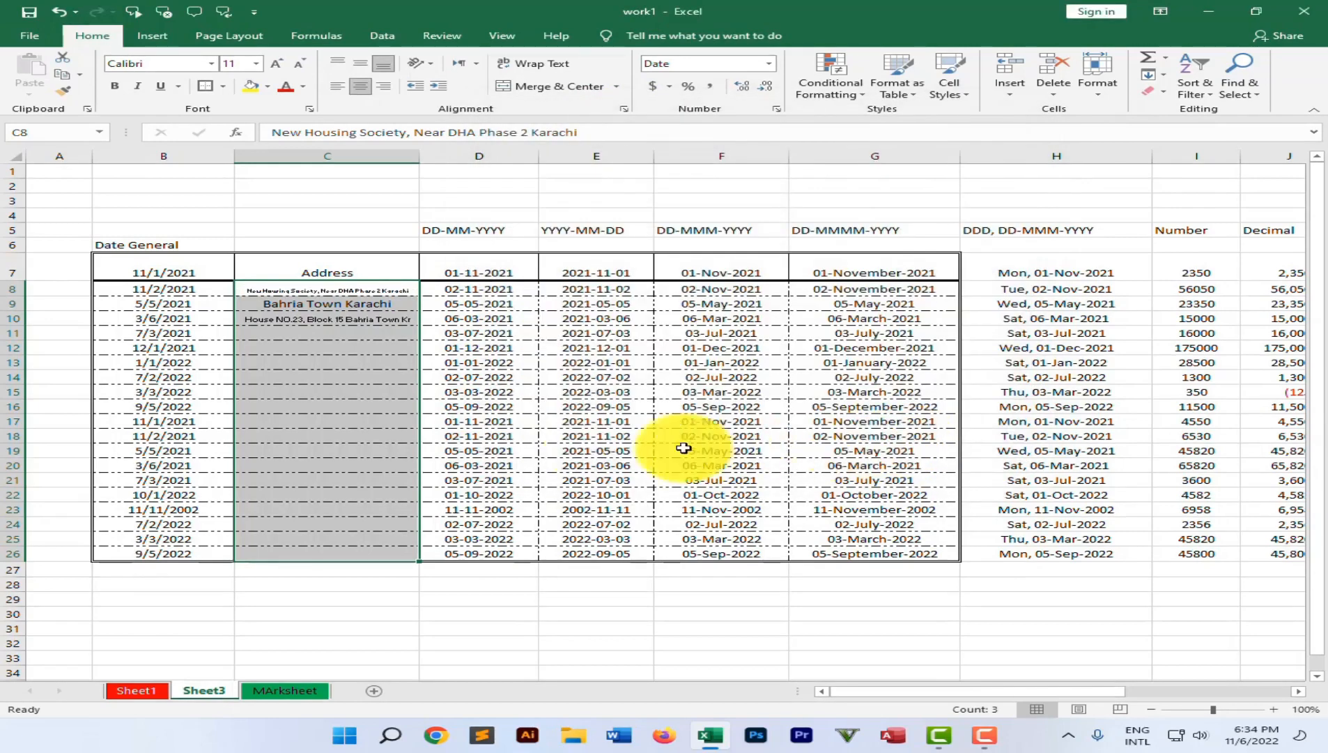
# Fill the address cells C11:C18 with random placeholder text of varying lengths
pyautogui.click(319, 333)
pyautogui.write('sdjflskdjflkasjdlkfja')
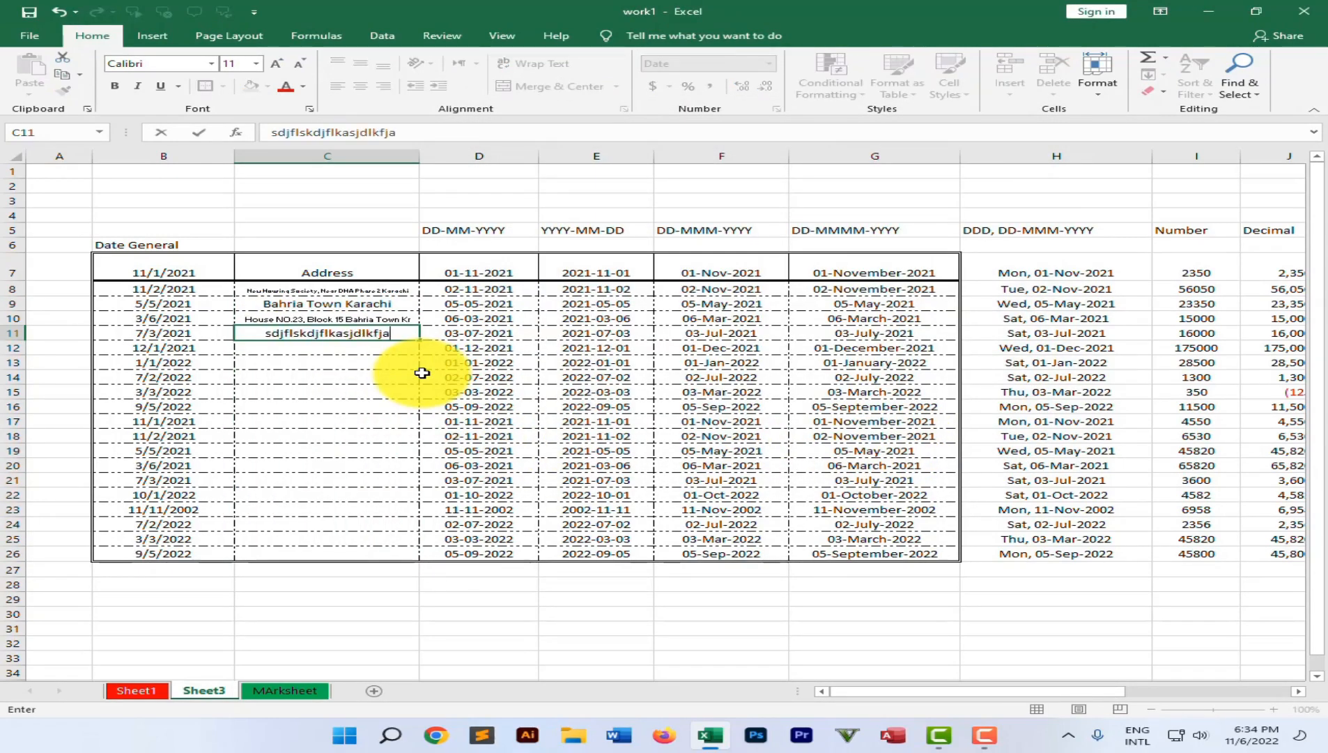
pyautogui.write('sdlkfjsdlkfjsd')
pyautogui.press('Return')
pyautogui.write('sdlfjasdlkfj asldkfjaslkdfjaslkdfjalskd')
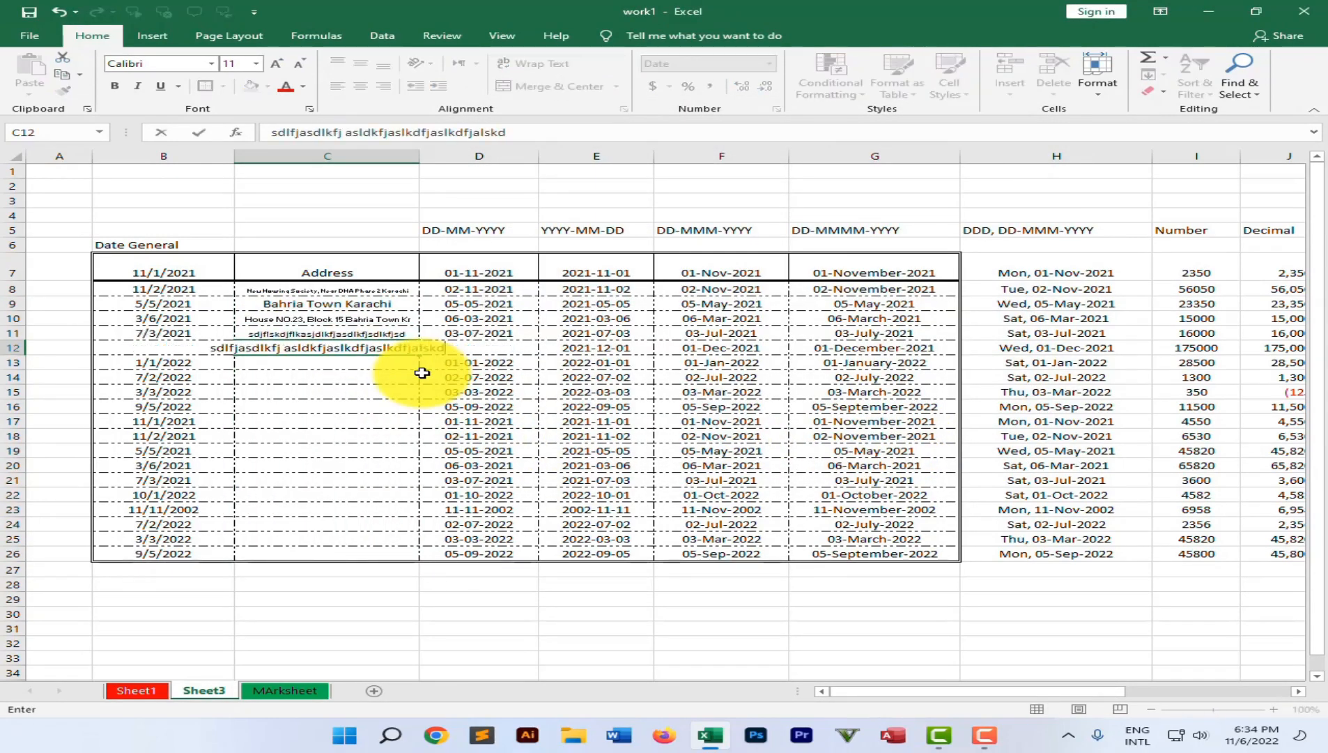
pyautogui.write('jfklsadf')
pyautogui.press('Return')
pyautogui.write('sldfjalskdjfklsdaf')
pyautogui.press('Return')
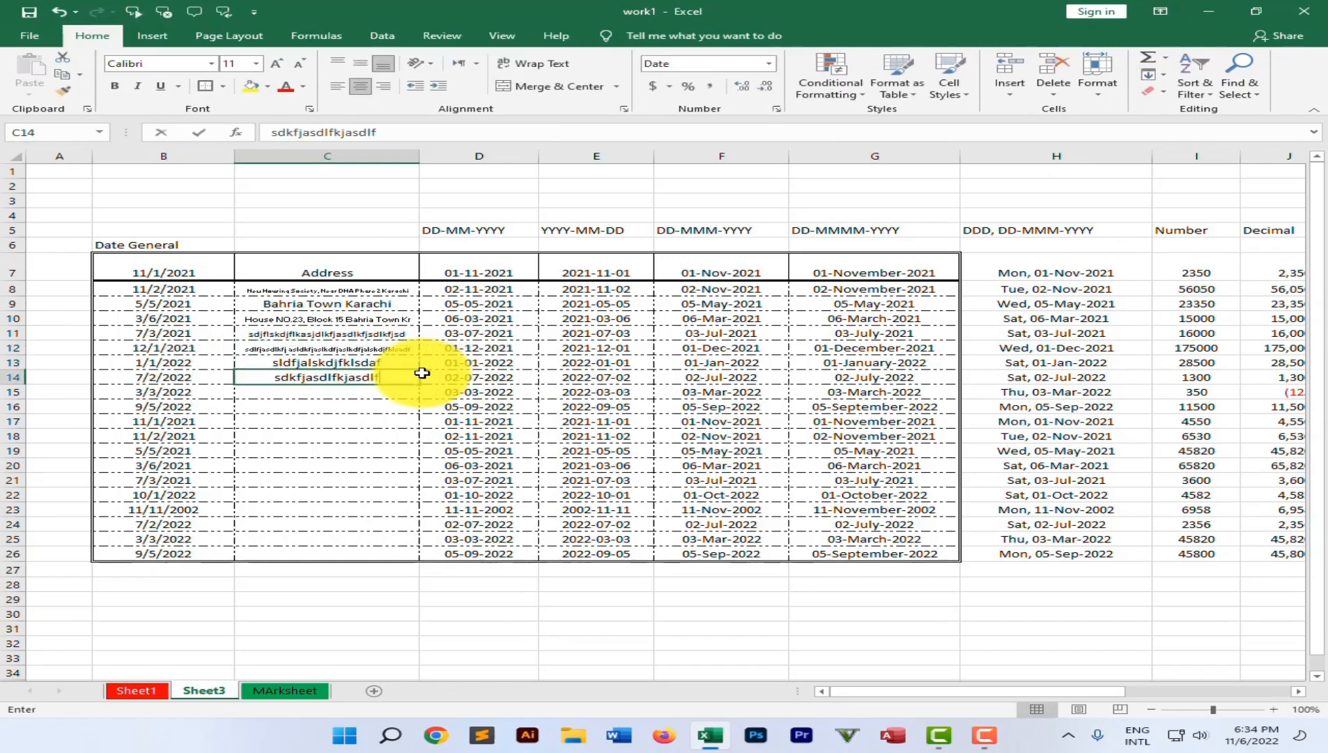
pyautogui.press('Return')
pyautogui.write('asdlkfjalsdfjalsdkfjlaksd')
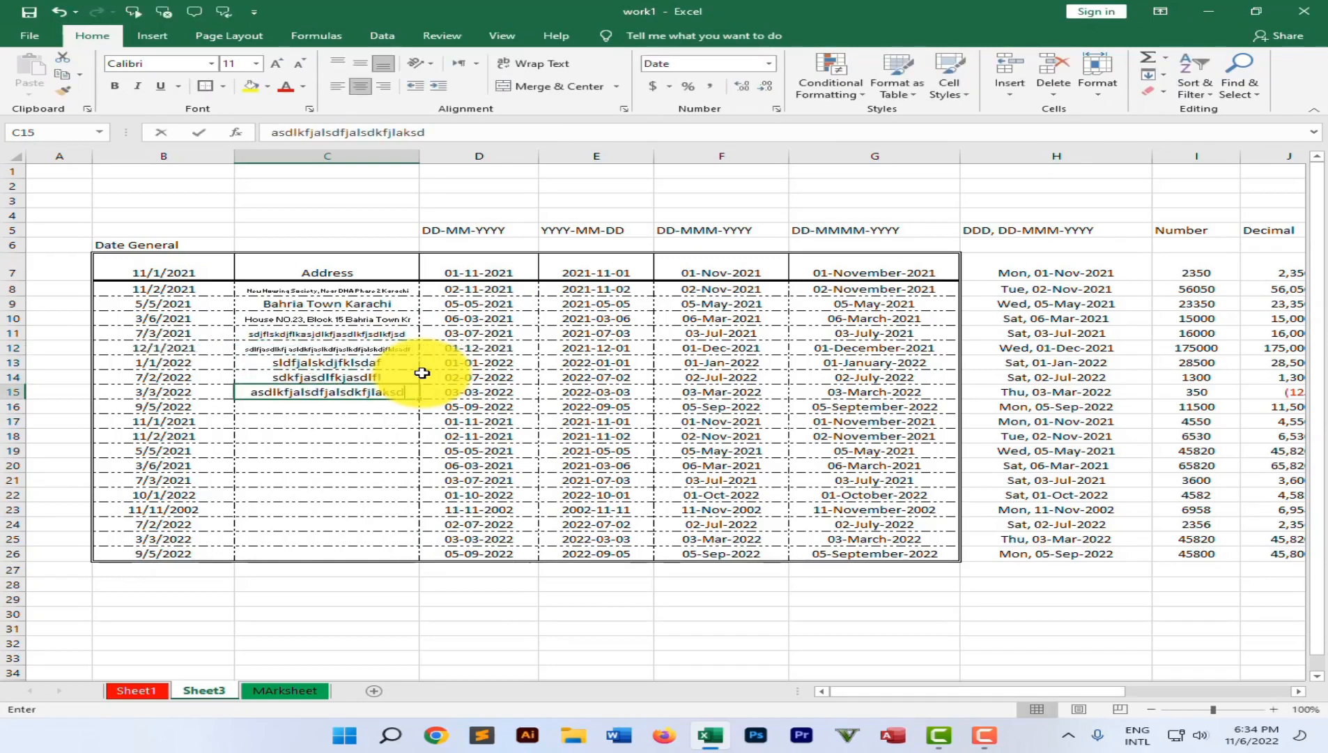
pyautogui.write('fjsdlf')
pyautogui.press('Return')
pyautogui.write('asdlfj asdlfkjasdlfkj asdlkfj asldkfj')
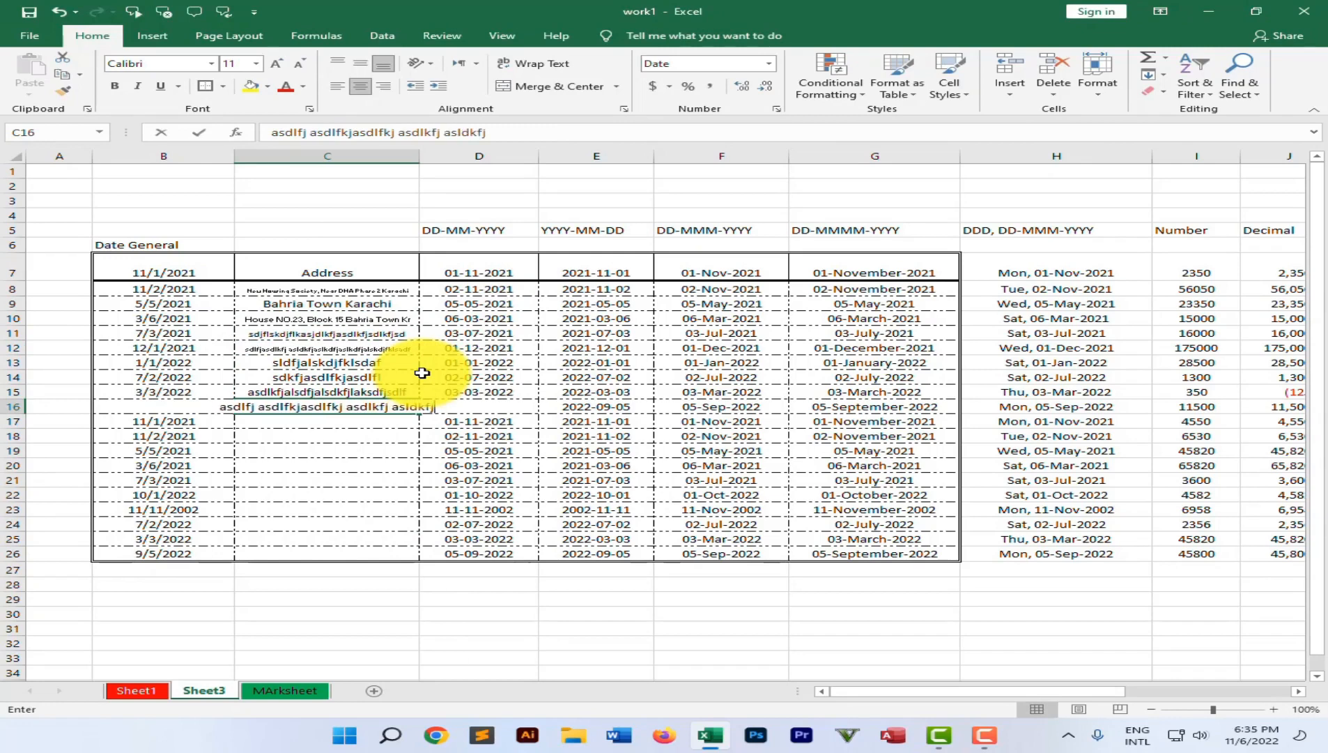
pyautogui.press('Return')
pyautogui.write('asdlfjasdlfkjdas')
pyautogui.press('Return')
pyautogui.write('sdlkfja sdlkfj asdlkfj asdlkfj sdla')
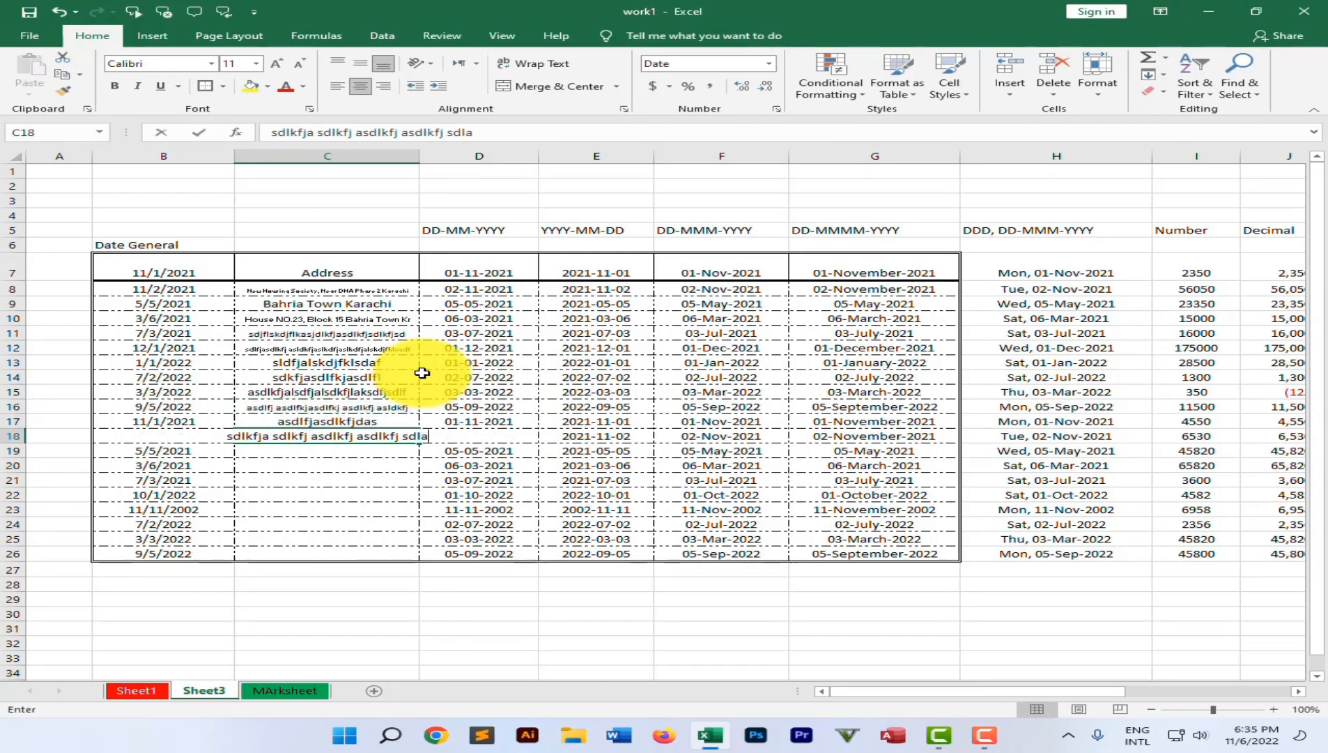
pyautogui.write('kf')
pyautogui.press('Return')
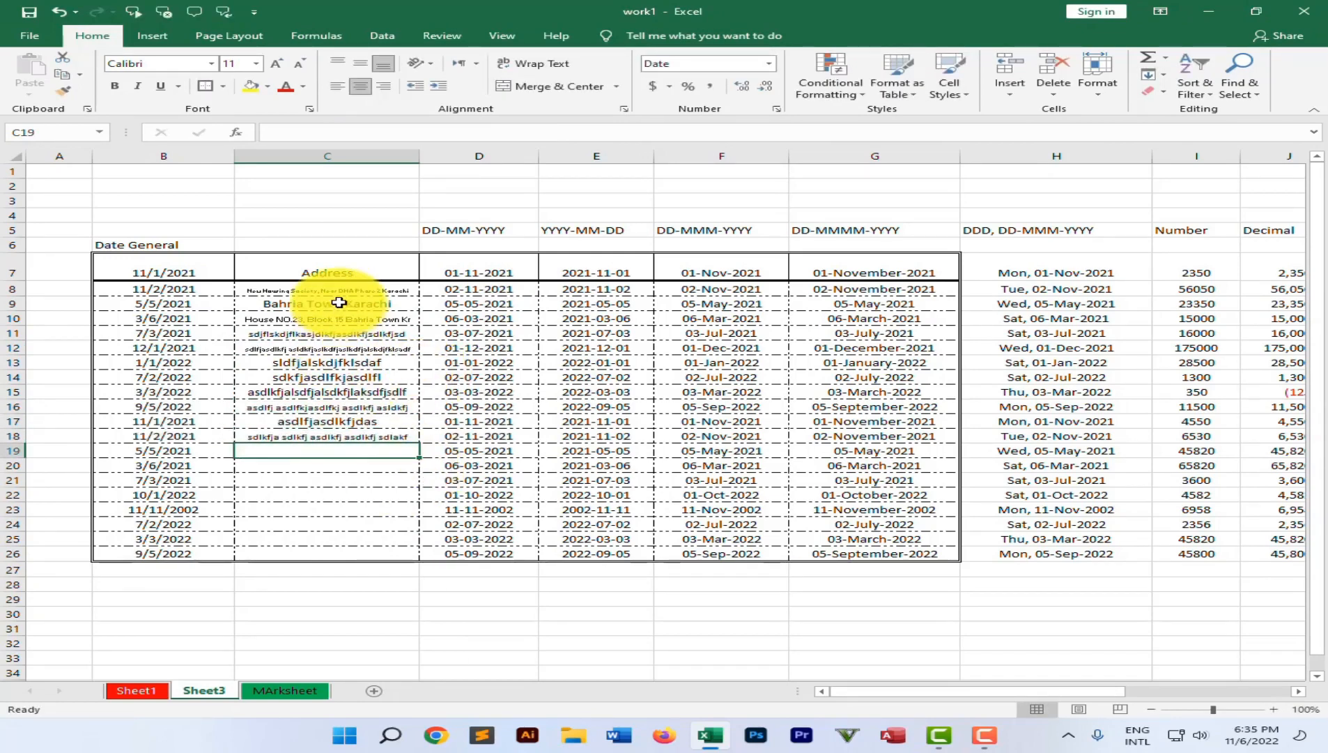
# Remove Shrink to fit from the address cells C8:C26
pyautogui.moveTo(338, 289); pyautogui.dragTo(342, 535)
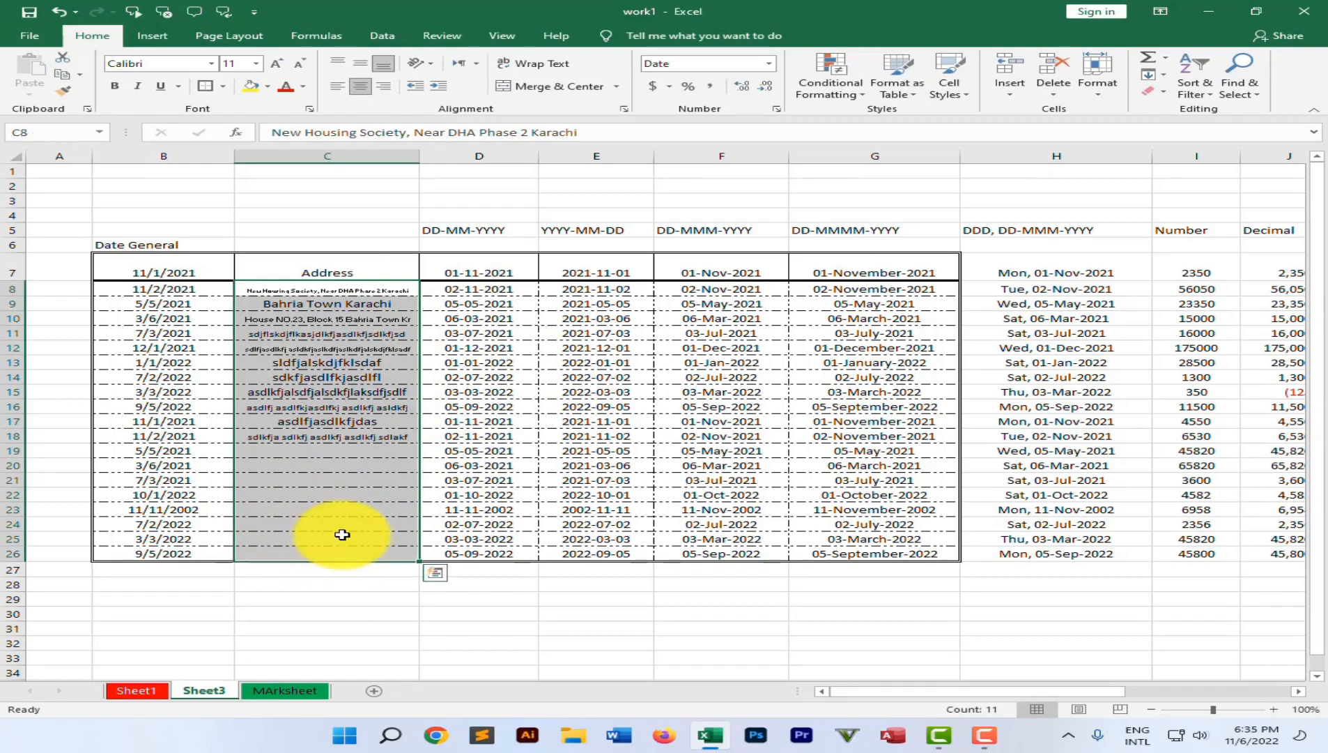
pyautogui.click(623, 109)
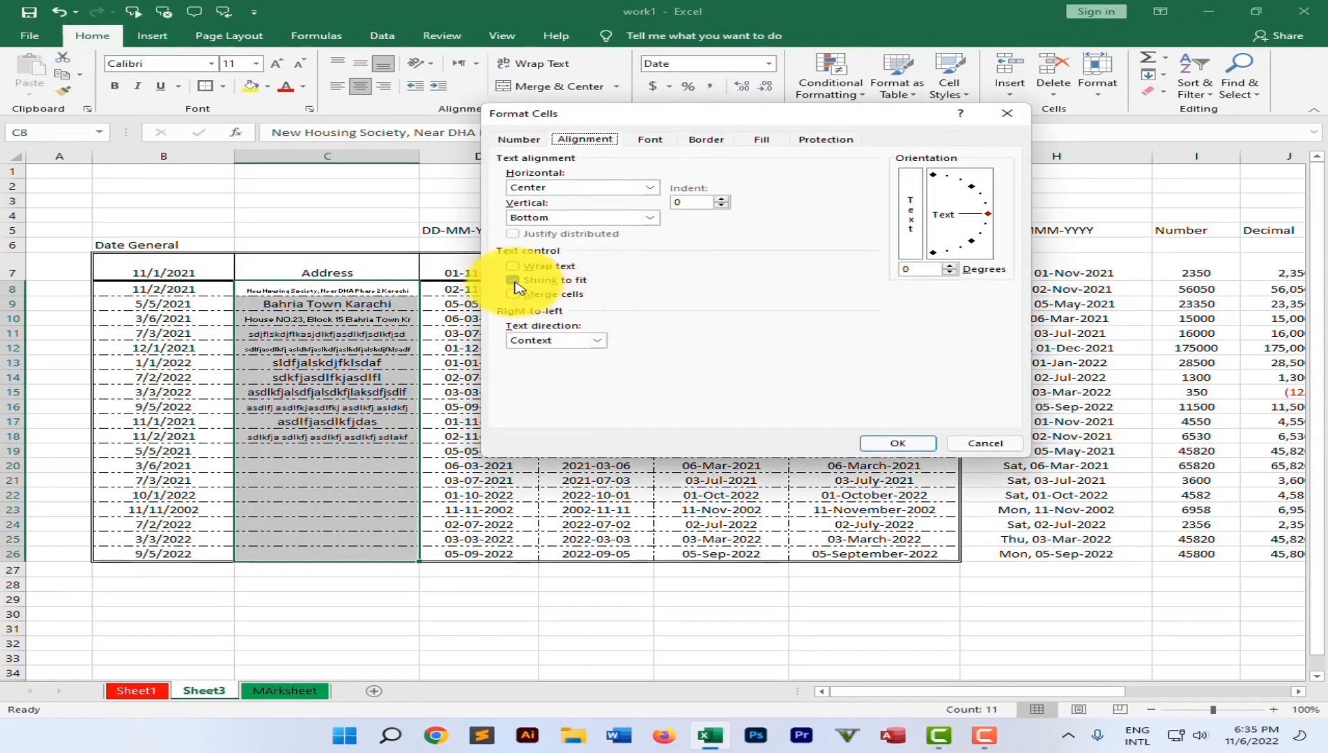
pyautogui.click(513, 281)
pyautogui.click(873, 447)
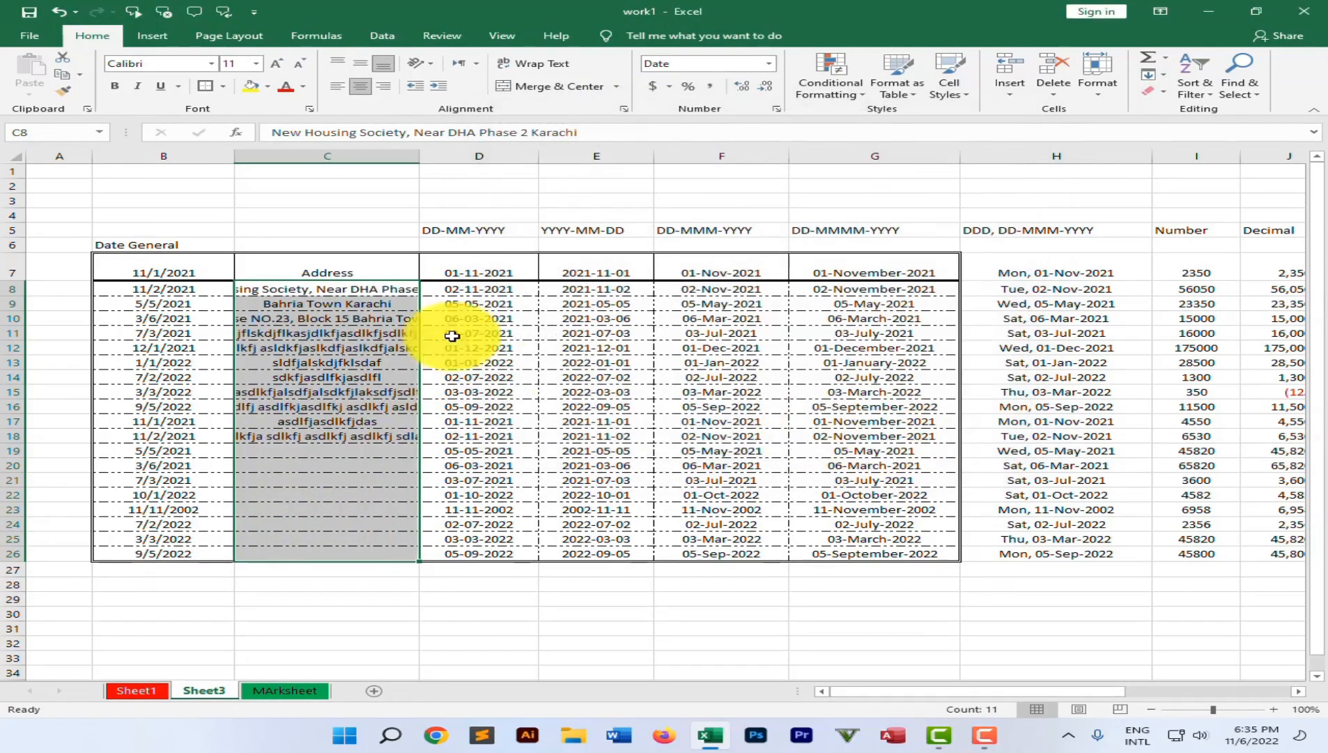
# Enter the title THIS A TEST SHEET FOR YOU in cell B3
pyautogui.click(129, 200)
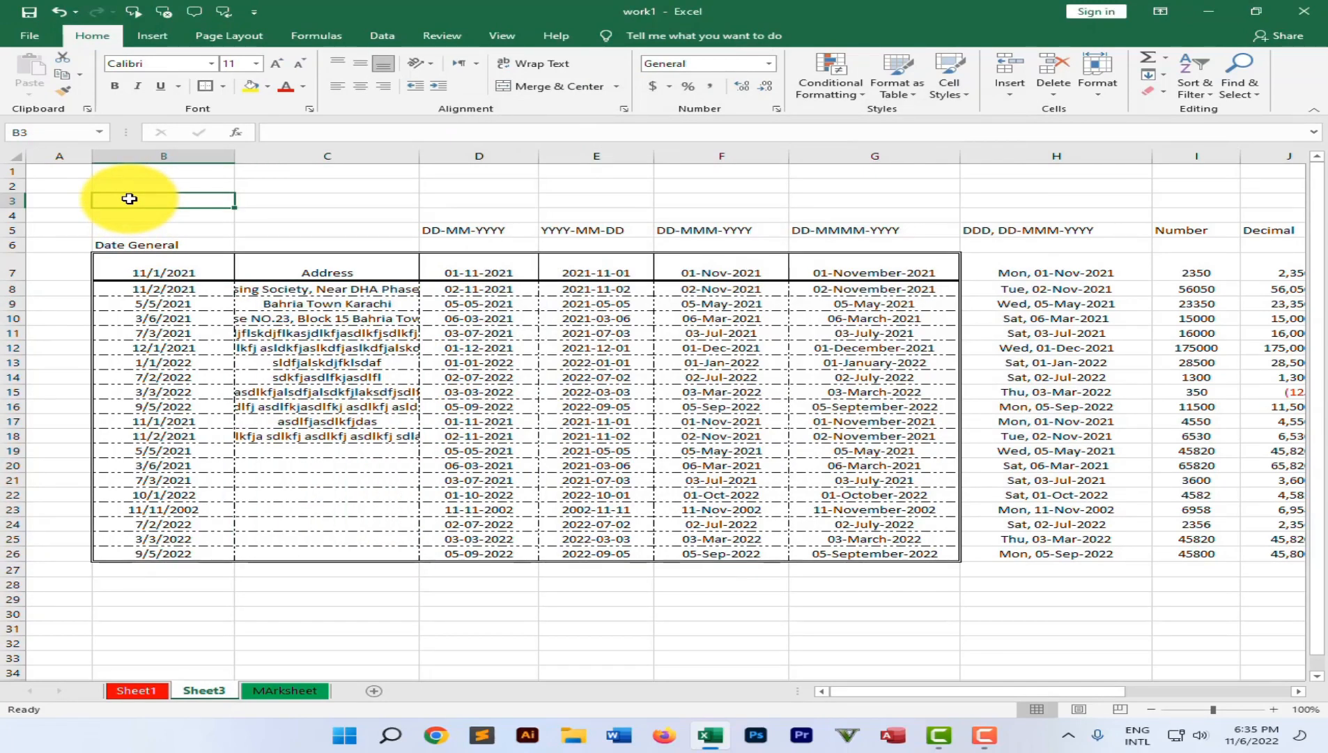
pyautogui.write('THIS A TEST SHEET FOR YOU')
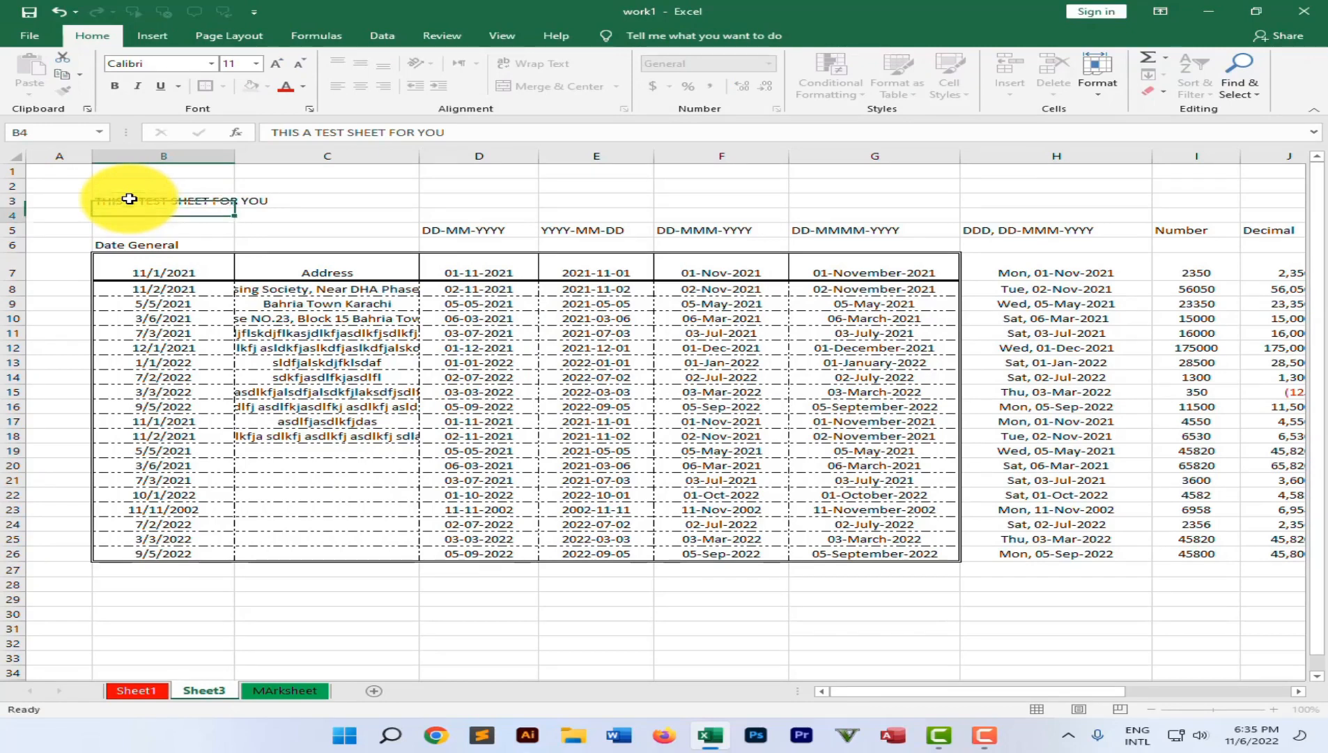
# Merge cells B3:G3 and centre the title both horizontally and vertically in the merged cell
pyautogui.moveTo(142, 200); pyautogui.dragTo(825, 196)
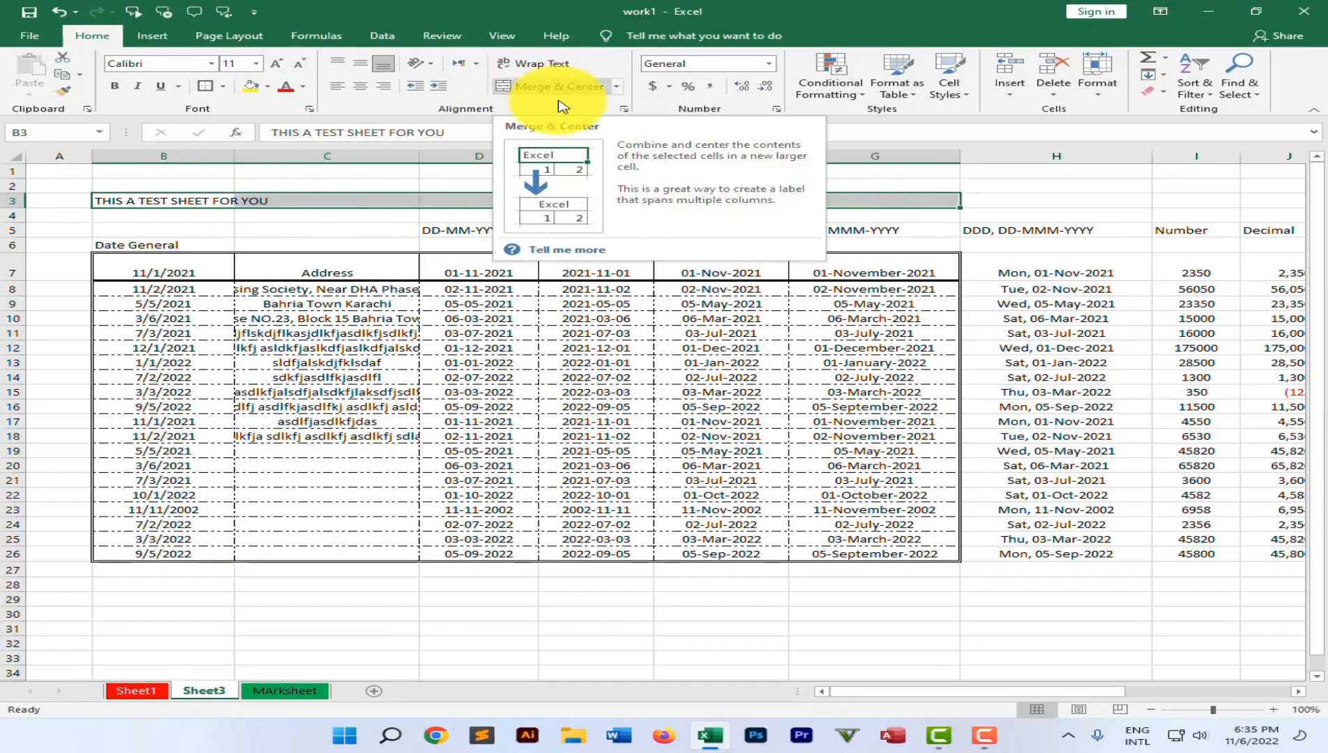
pyautogui.click(778, 111)
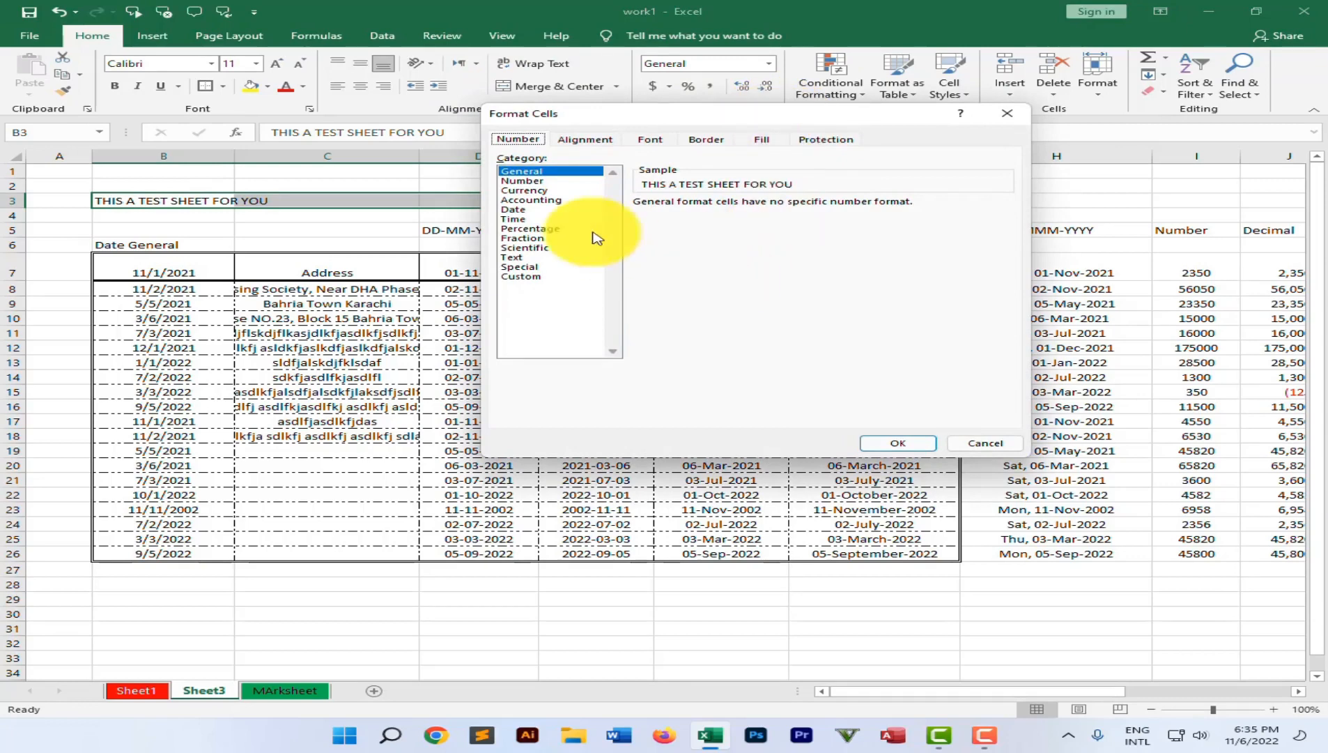
pyautogui.click(577, 142)
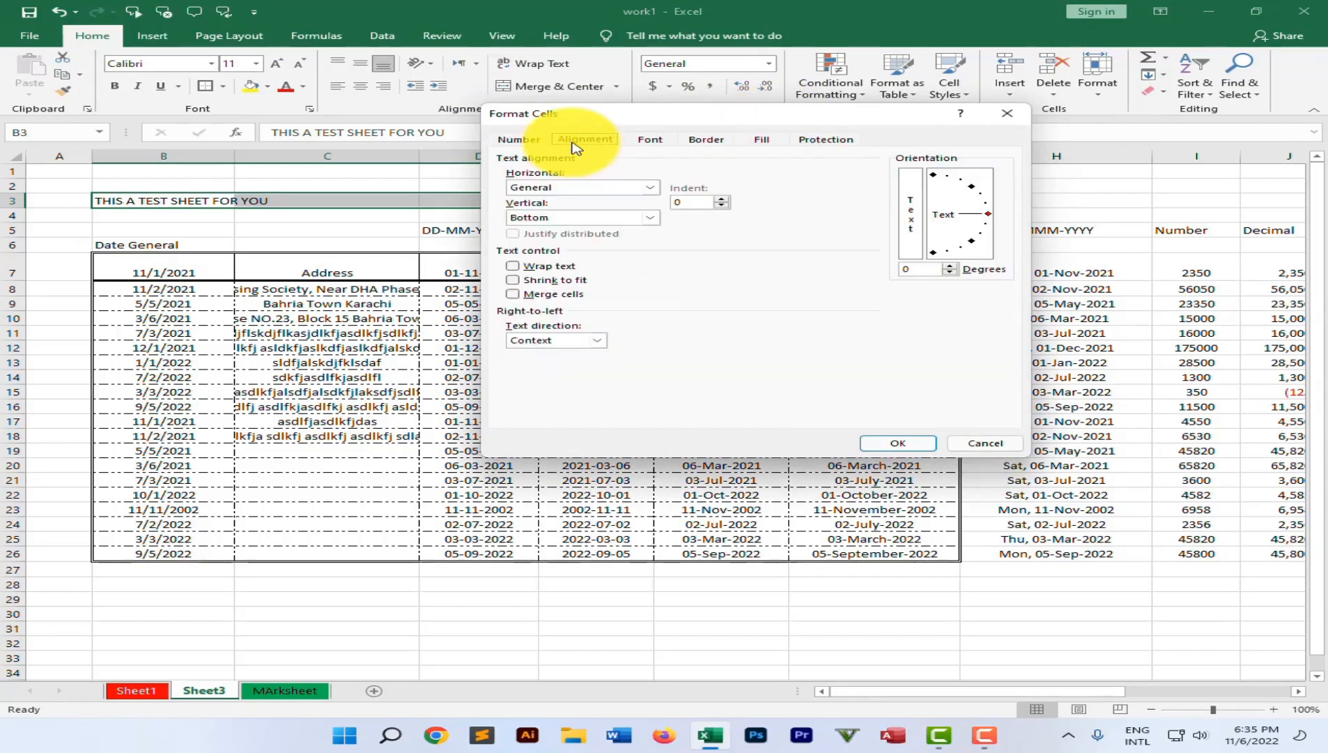
pyautogui.click(514, 295)
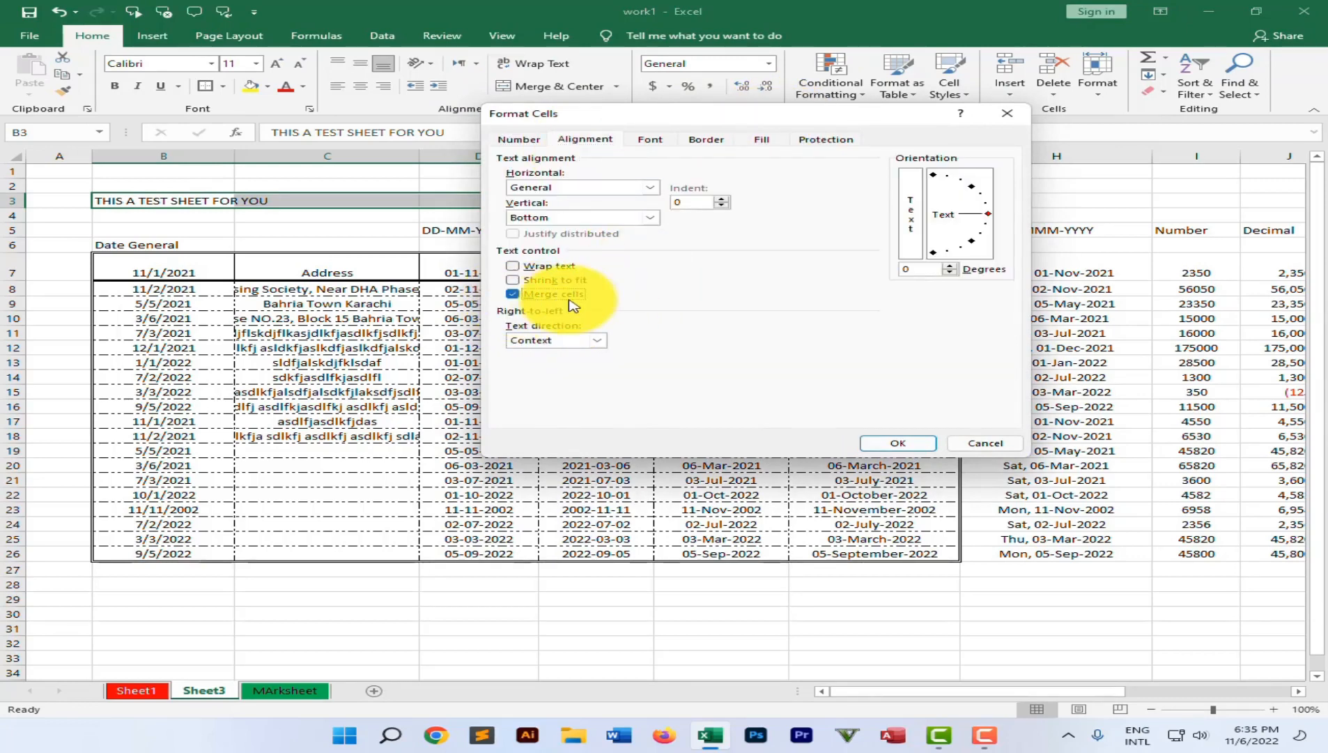
pyautogui.click(543, 190)
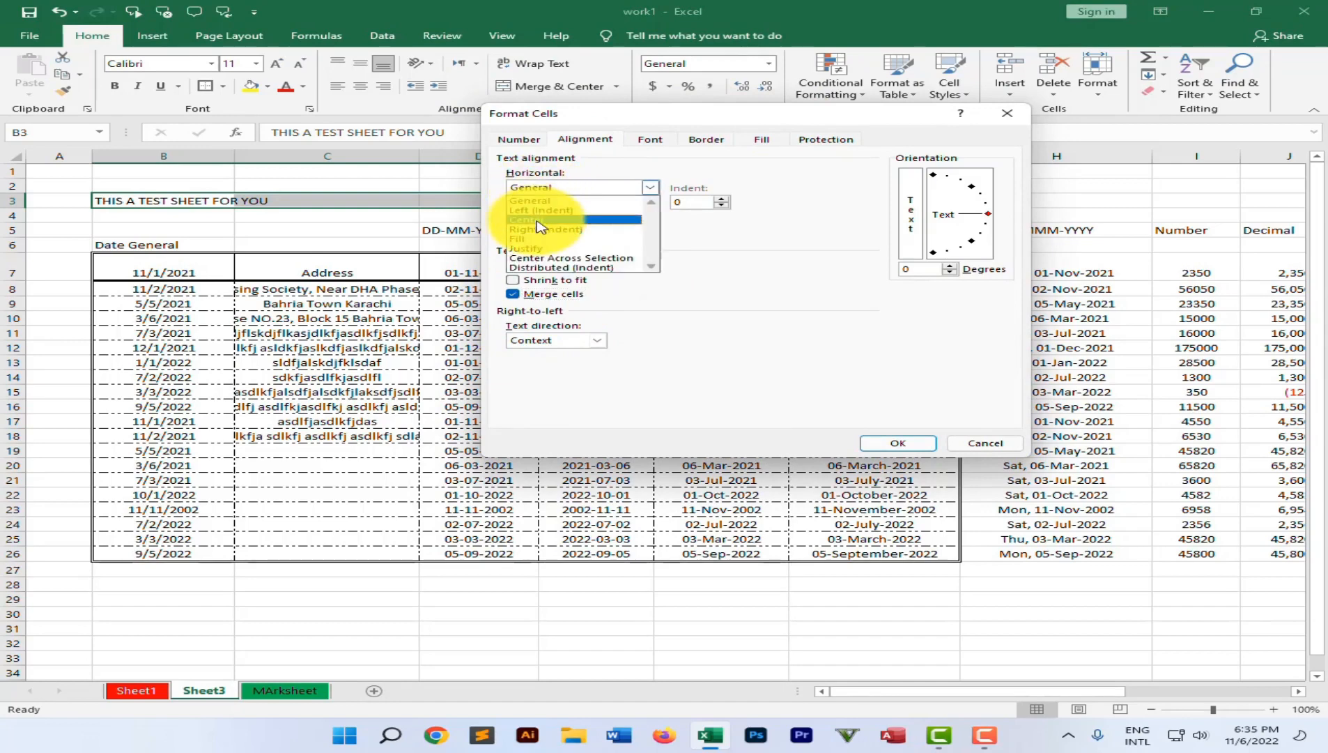
pyautogui.click(530, 219)
pyautogui.click(542, 217)
pyautogui.click(543, 247)
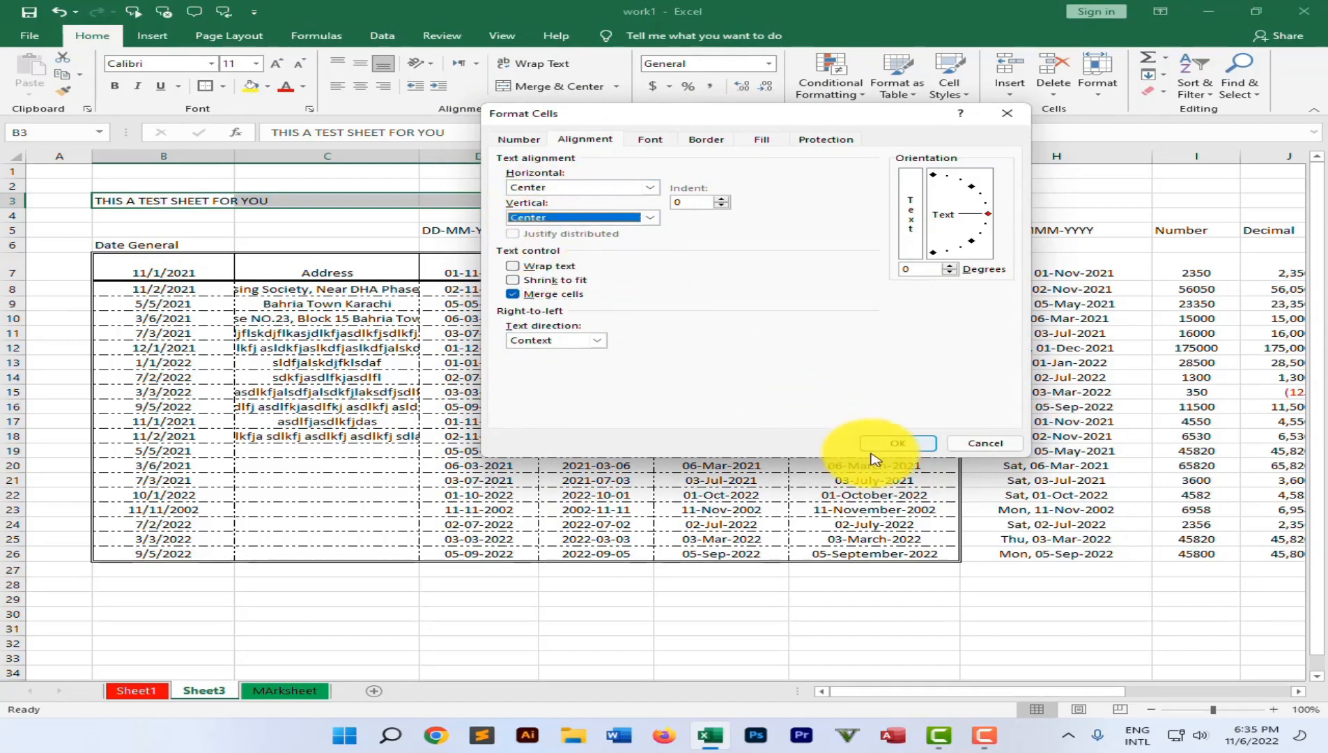
pyautogui.click(894, 443)
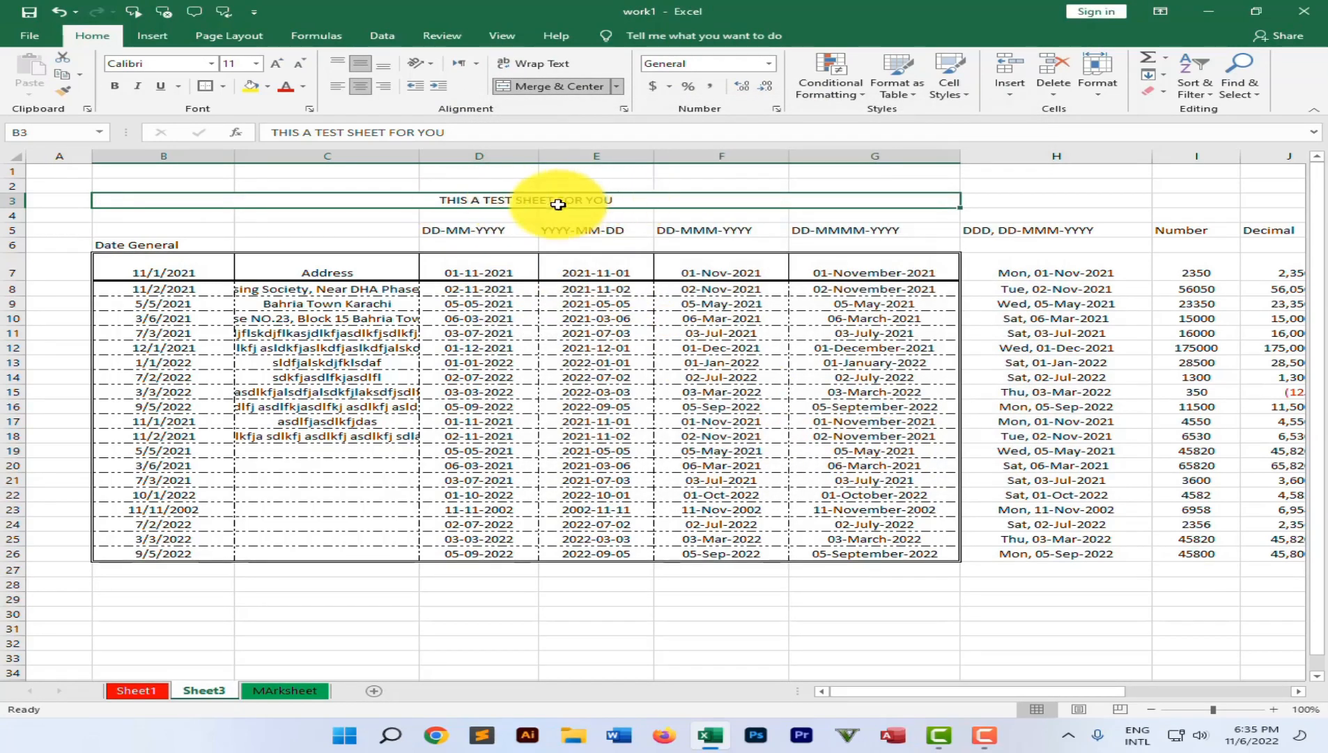
# Increase row 3 to about six times the standard row height and enlarge the title's font size to 26
pyautogui.moveTo(21, 207); pyautogui.dragTo(21, 291)
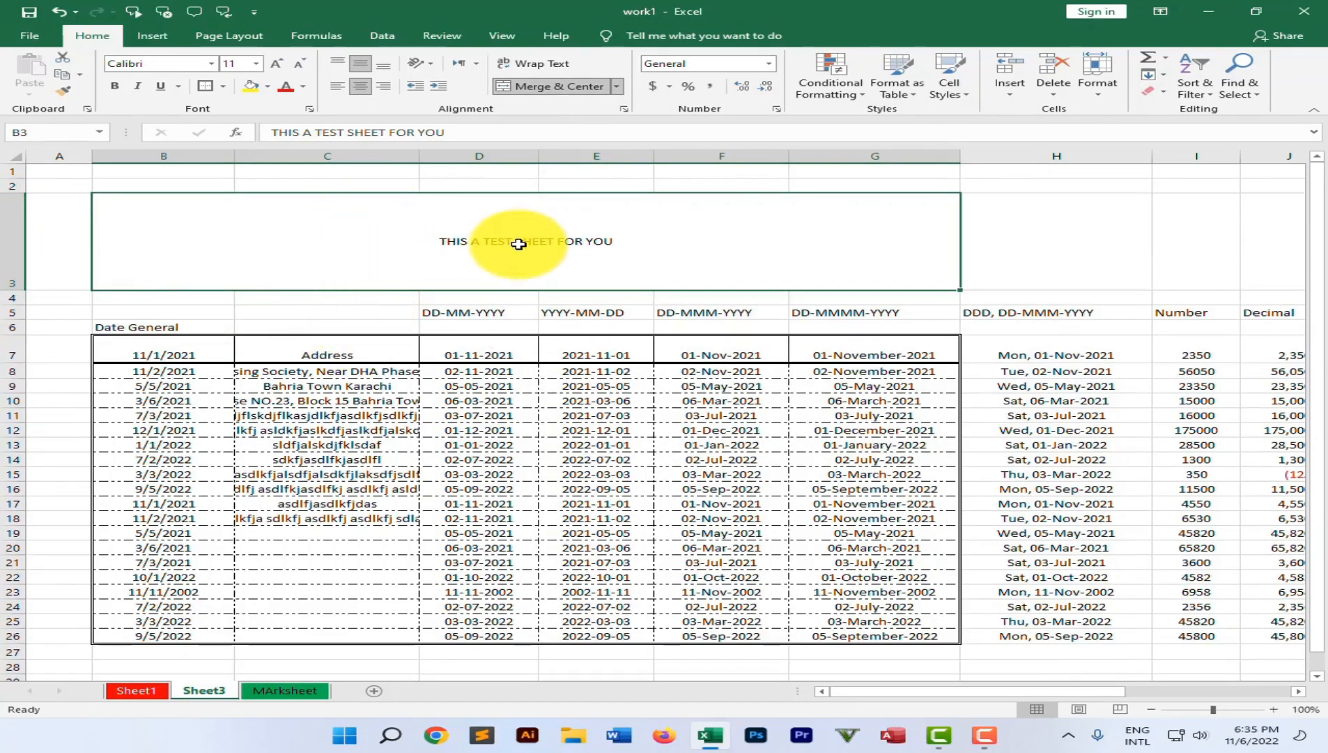
pyautogui.click(278, 64)
pyautogui.click(280, 66)
pyautogui.click(280, 67)
pyautogui.click(280, 67)
pyautogui.click(280, 67)
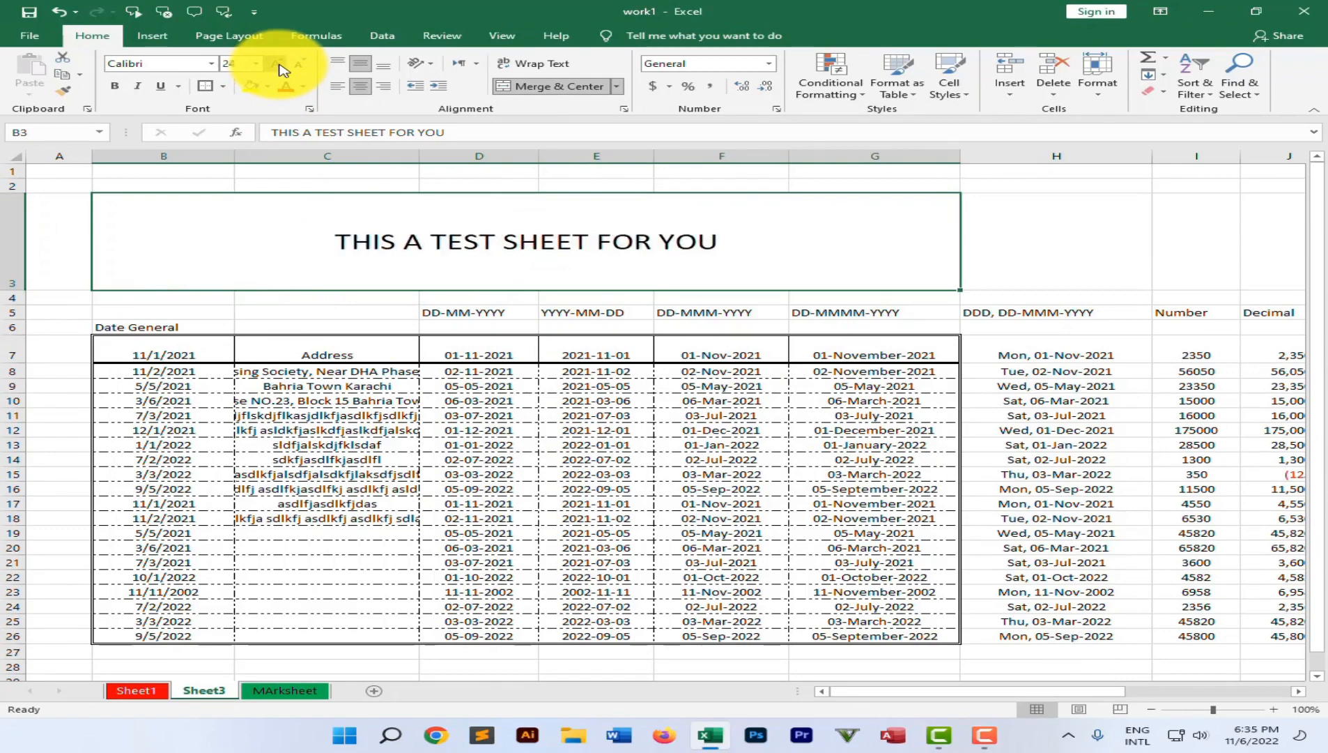
pyautogui.scroll(-2, 539, 396)
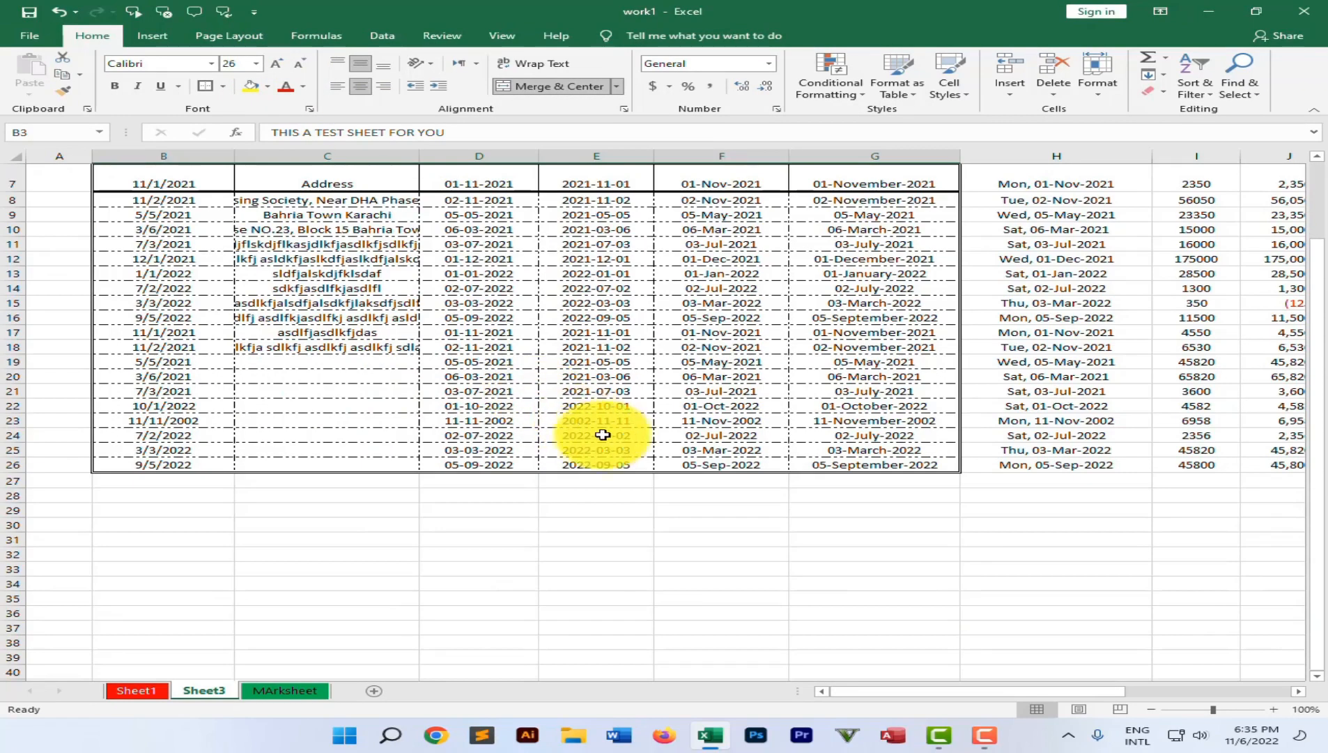
pyautogui.scroll(2, 600, 435)
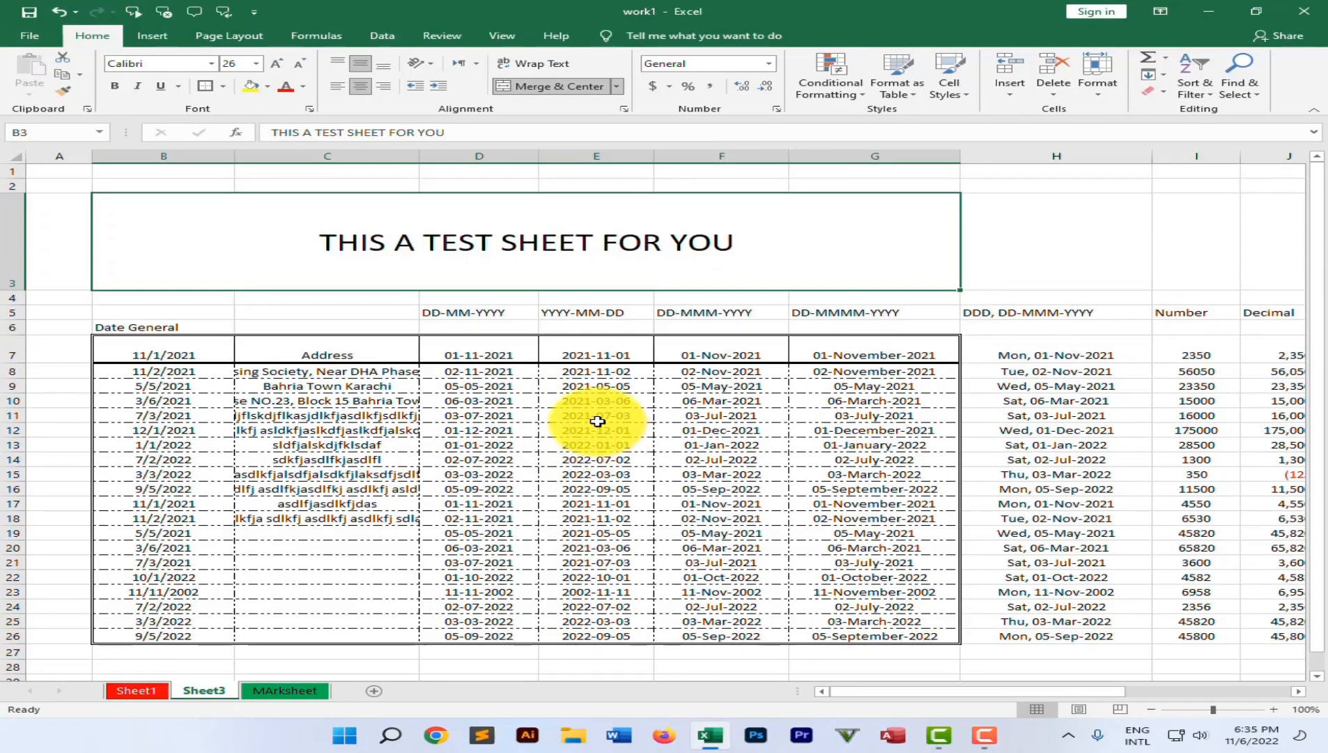